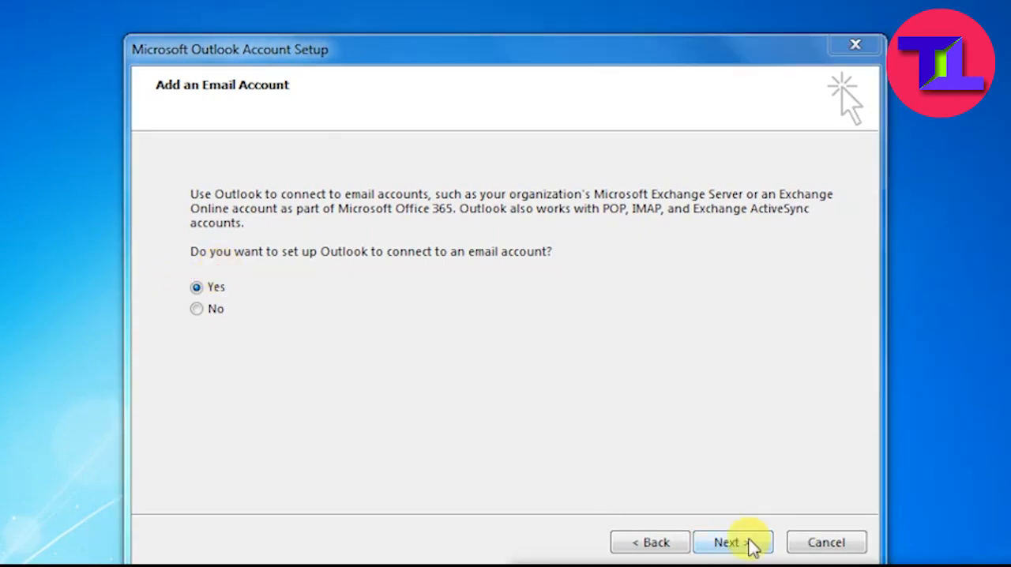
- Choose to connect an email account through manual setup with the POP or IMAP service
left_click(731, 543)
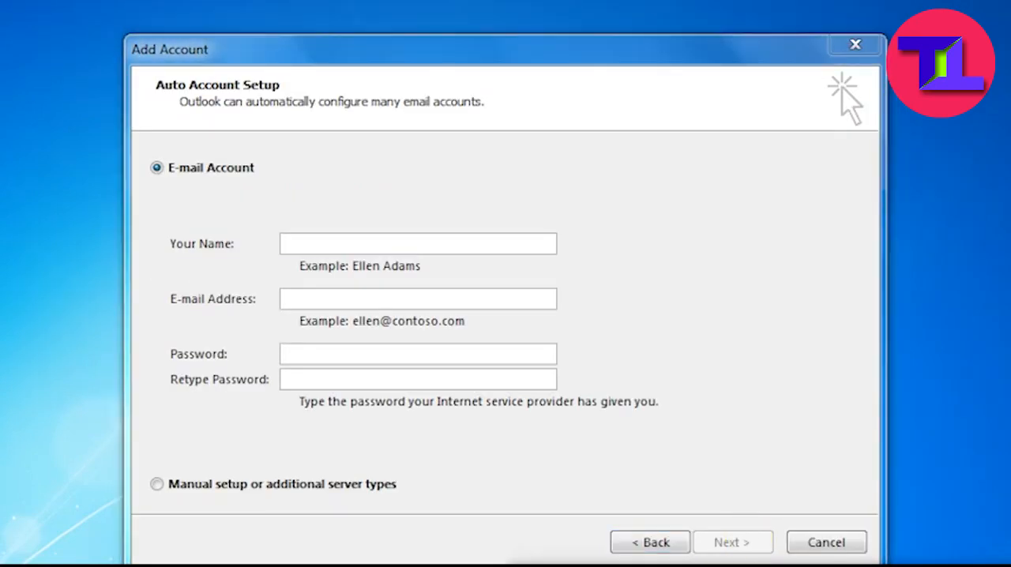
mouse_move(131, 450)
left_mouse_down()
mouse_move(157, 495)
mouse_move(439, 512)
left_mouse_up()
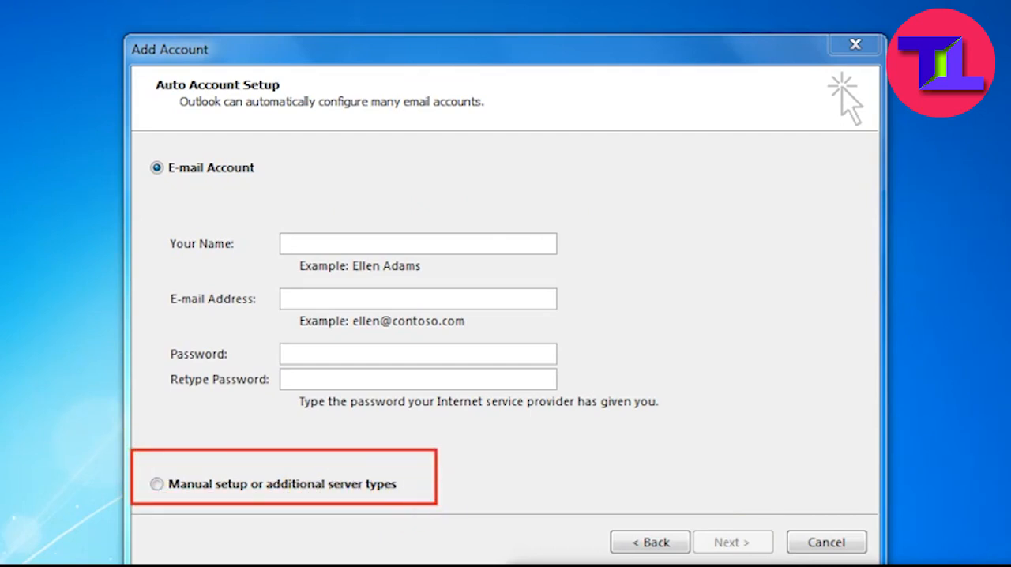
left_click(154, 484)
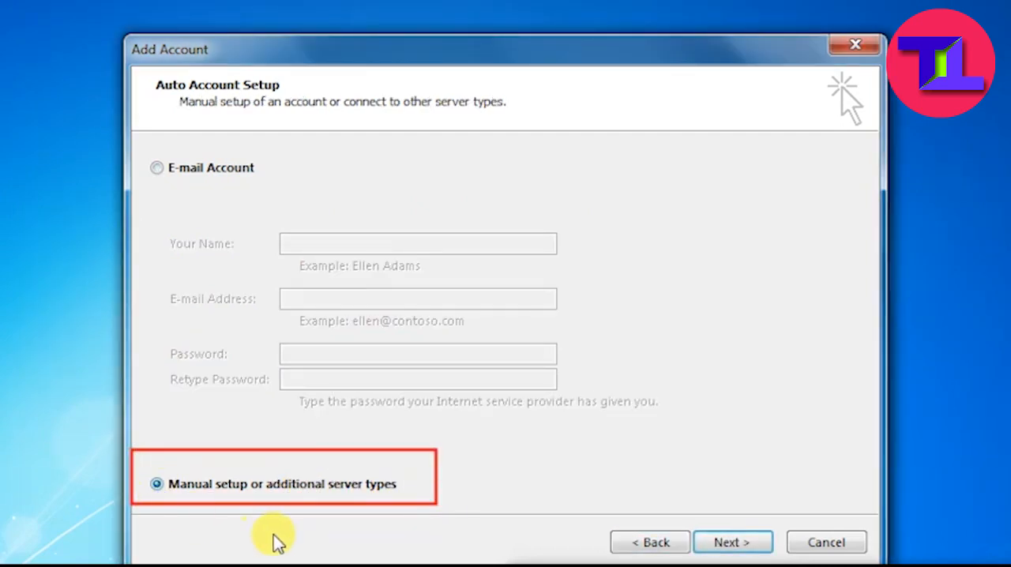
left_click(732, 547)
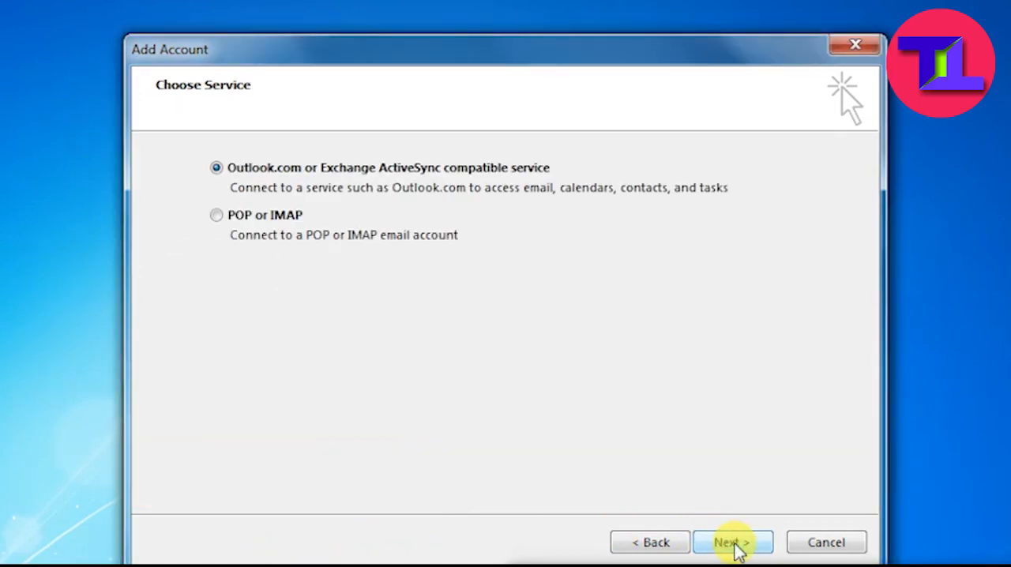
left_click(217, 218)
left_click(723, 551)
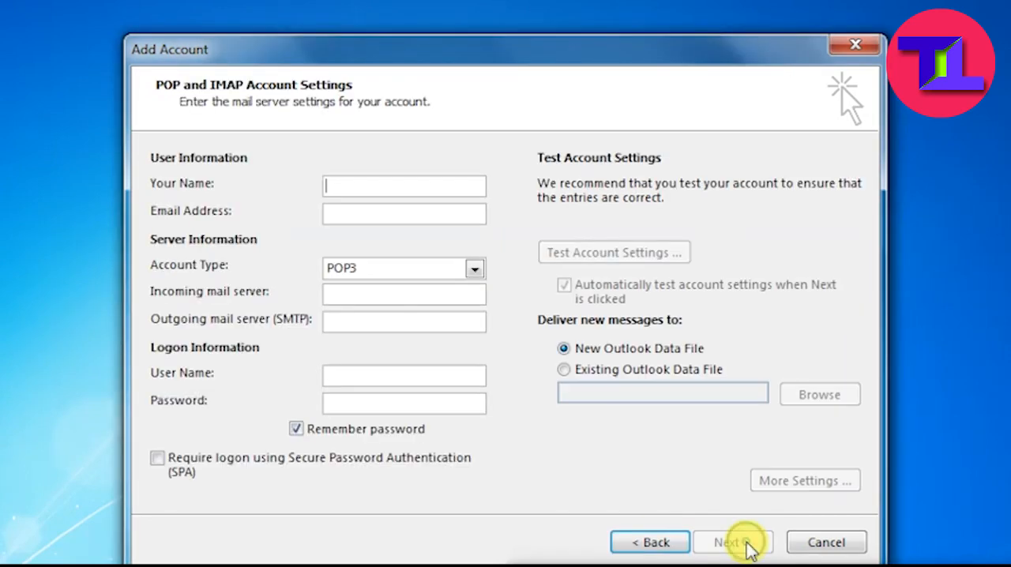
- Fill in the POP3 account form with the display name, email address, incoming server pop.gmail.com, outgoing server smtp.gmail.com and account password
type("Technical Tweak")
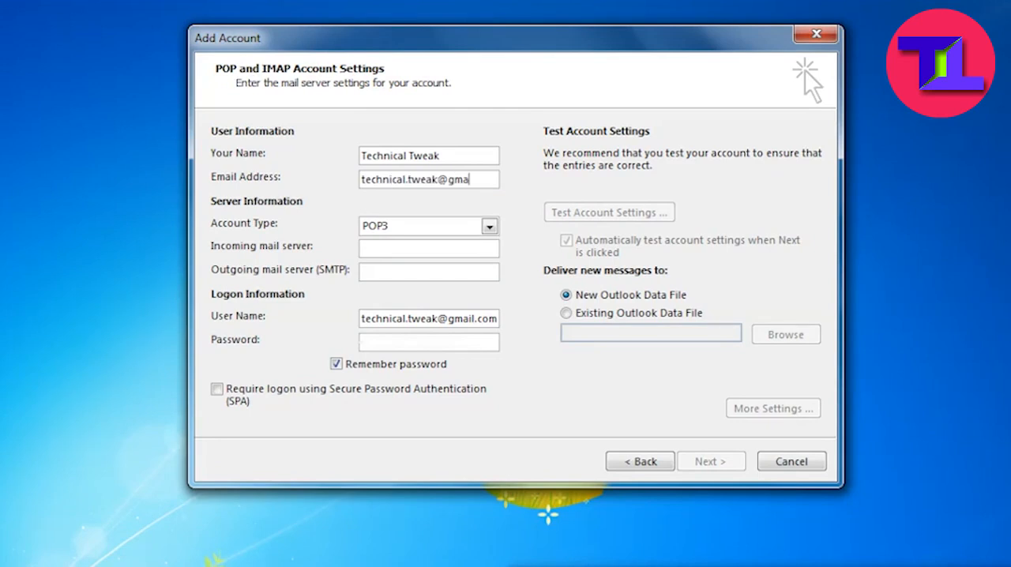
key("Tab")
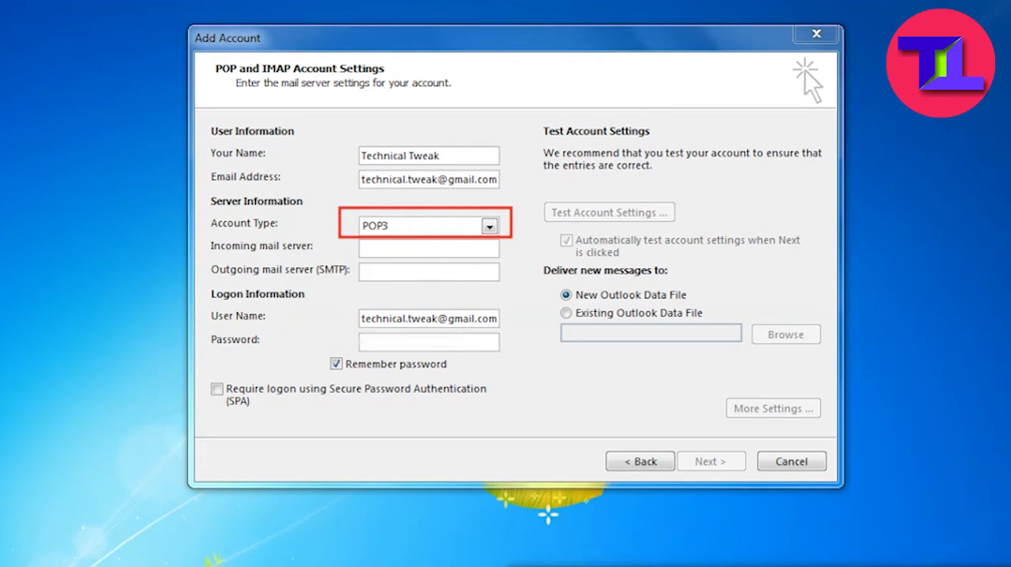
left_click(385, 252)
type("pop.gmail.com")
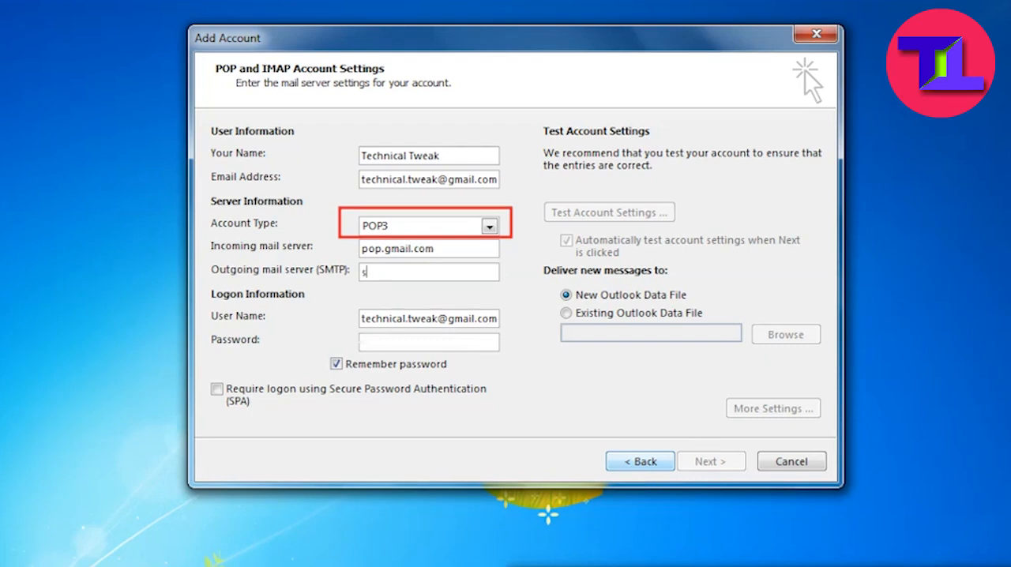
type("s")
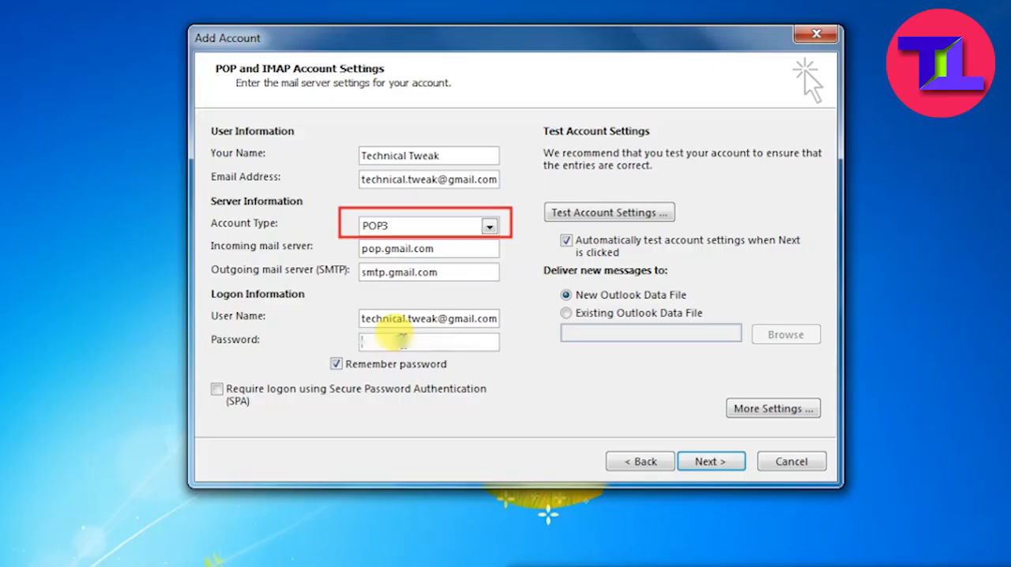
left_click(300, 447)
type("***")
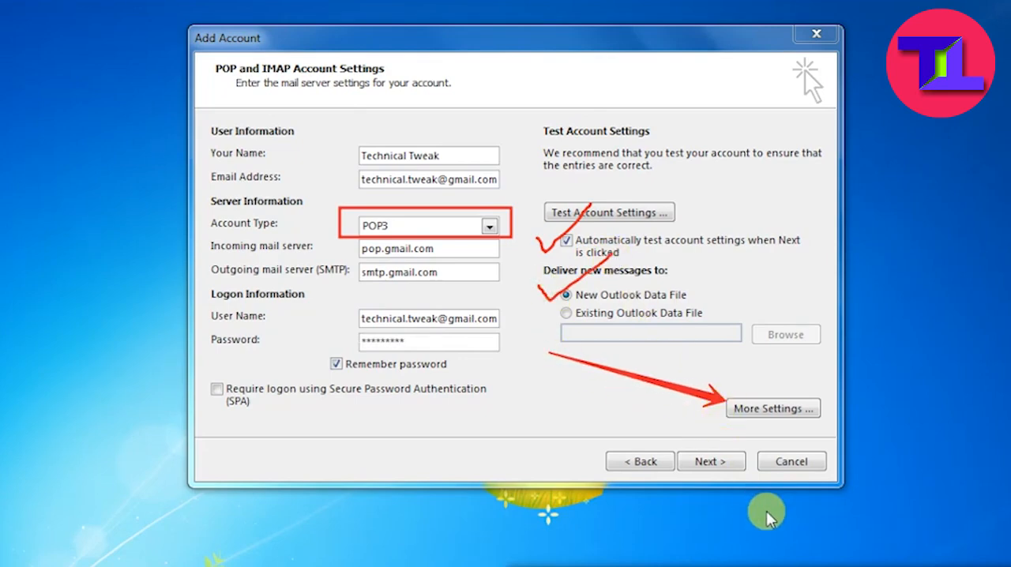
- Require authentication for the outgoing SMTP server in the additional account settings, using the same settings as the incoming mail server
left_click(766, 410)
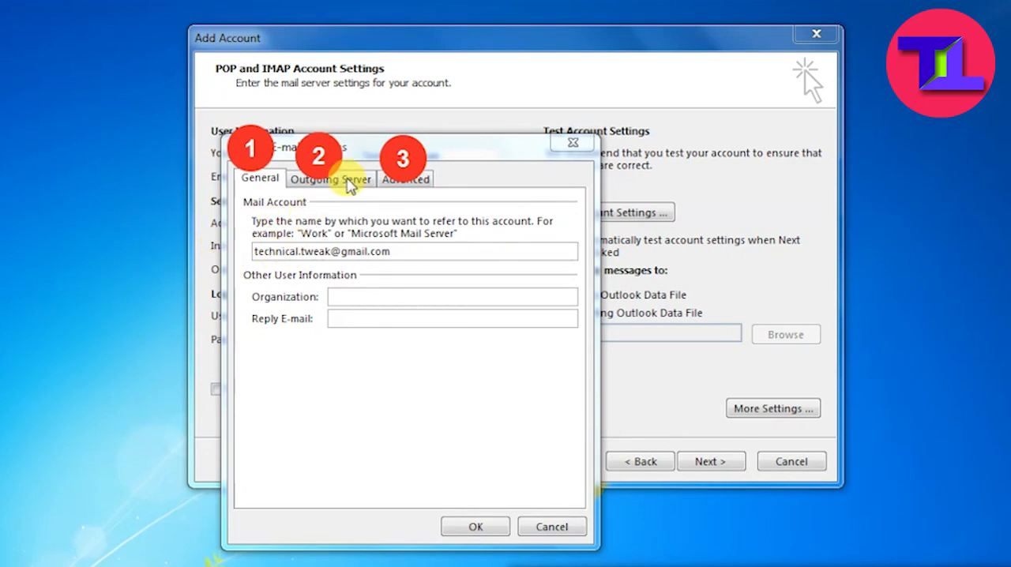
left_click(347, 181)
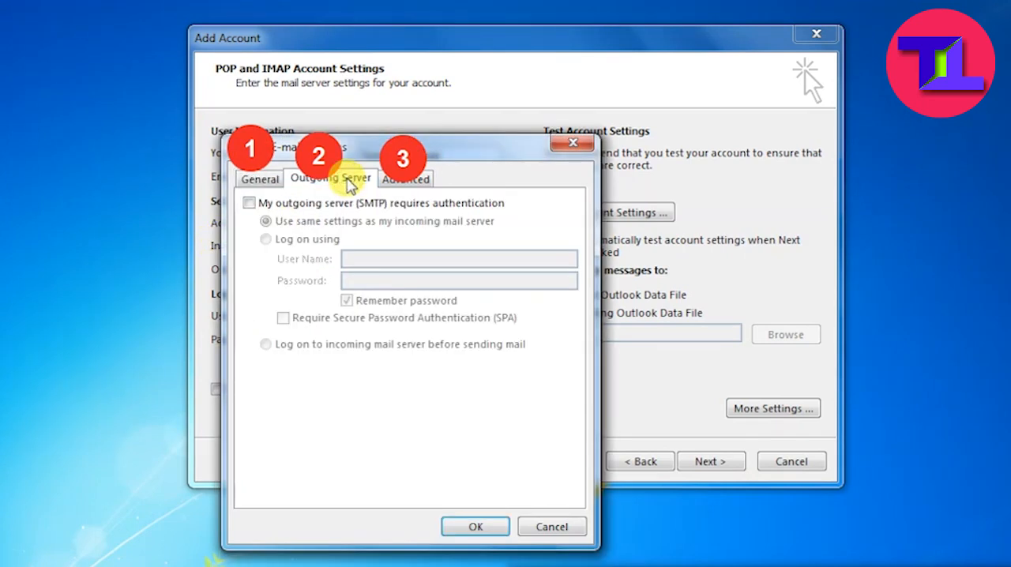
mouse_move(232, 190)
left_mouse_down()
mouse_move(458, 221)
mouse_move(519, 214)
left_mouse_up()
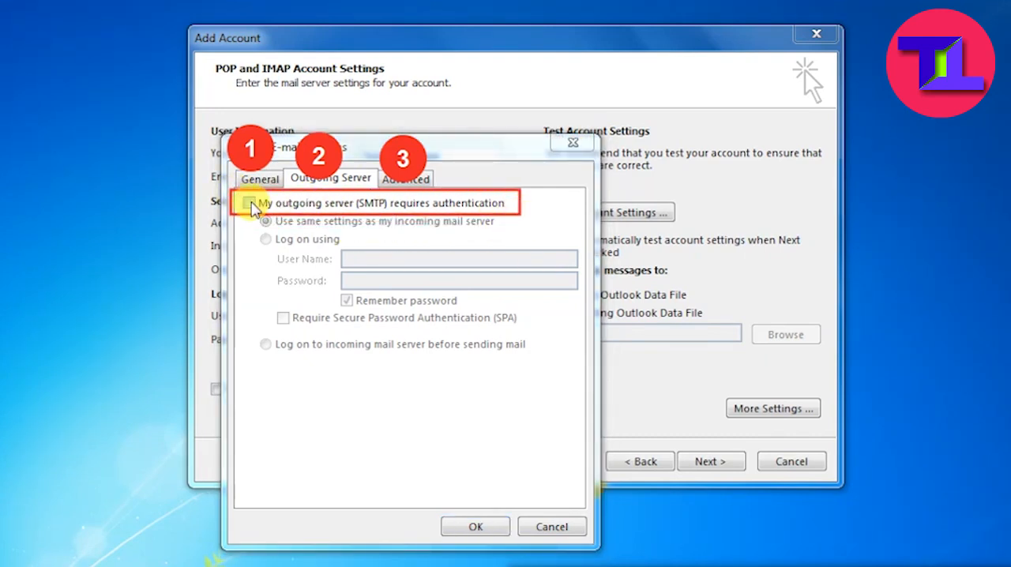
left_click(248, 202)
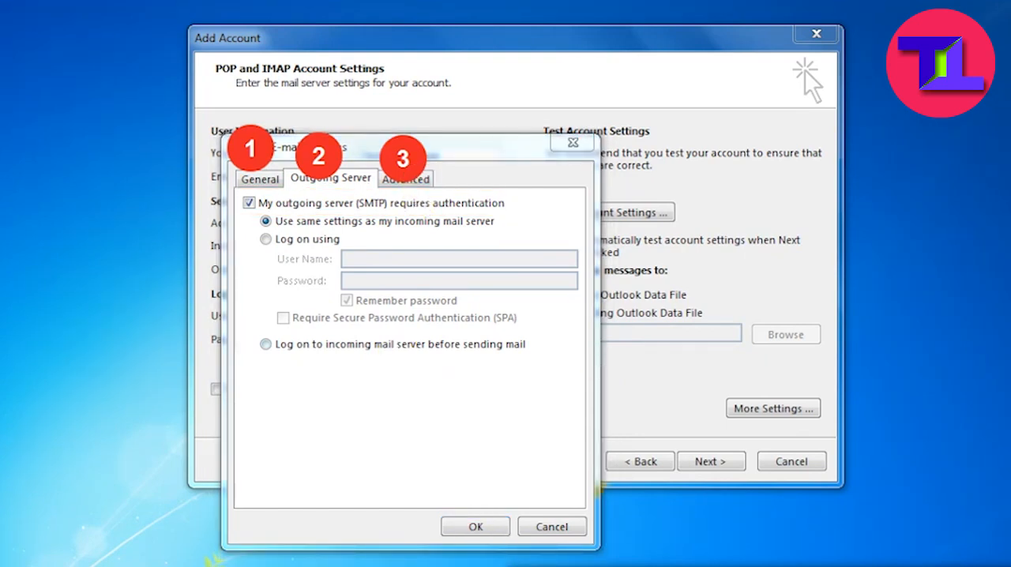
- Require an encrypted SSL connection for the incoming POP3 server and set the outgoing SMTP port to 465
left_click(417, 181)
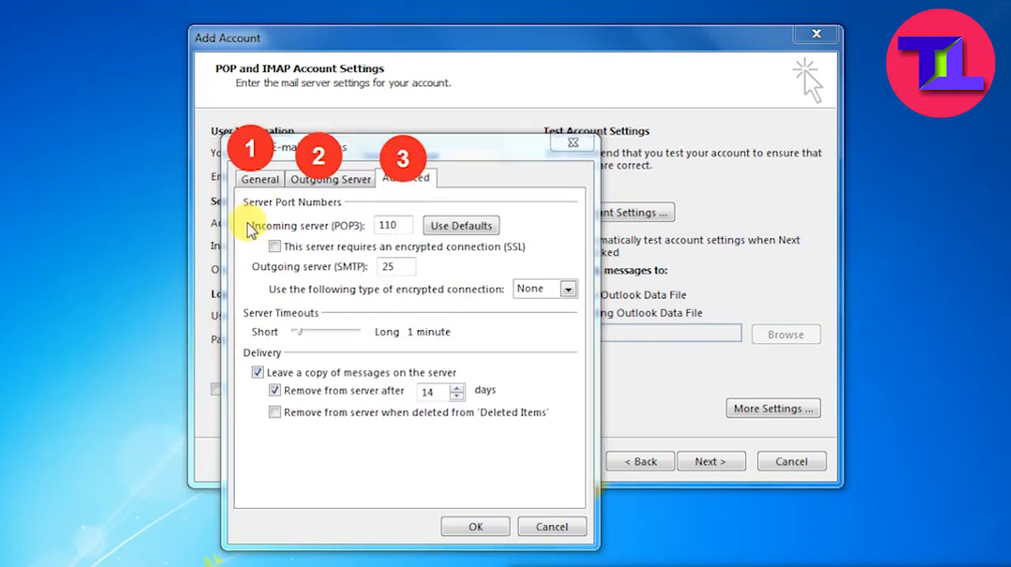
mouse_move(246, 232)
left_mouse_down()
mouse_move(309, 256)
mouse_move(545, 263)
left_mouse_up()
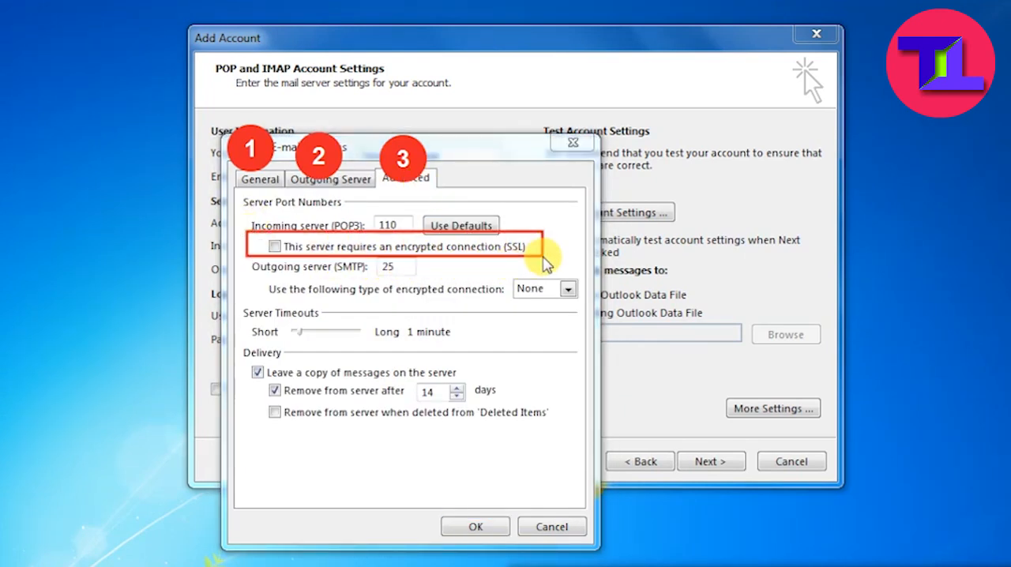
left_click(274, 247)
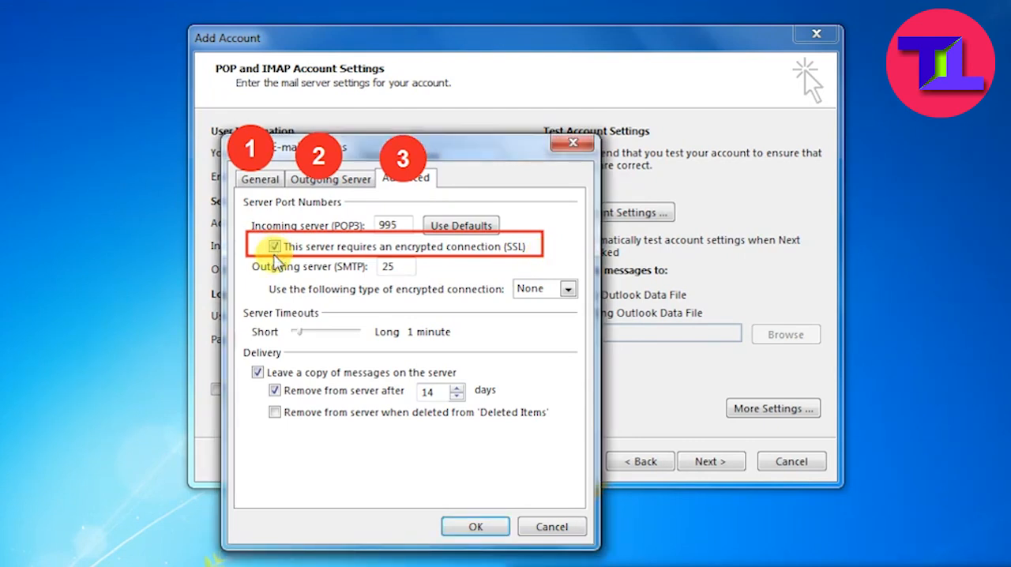
double_click(402, 266)
type("46")
left_click(446, 269)
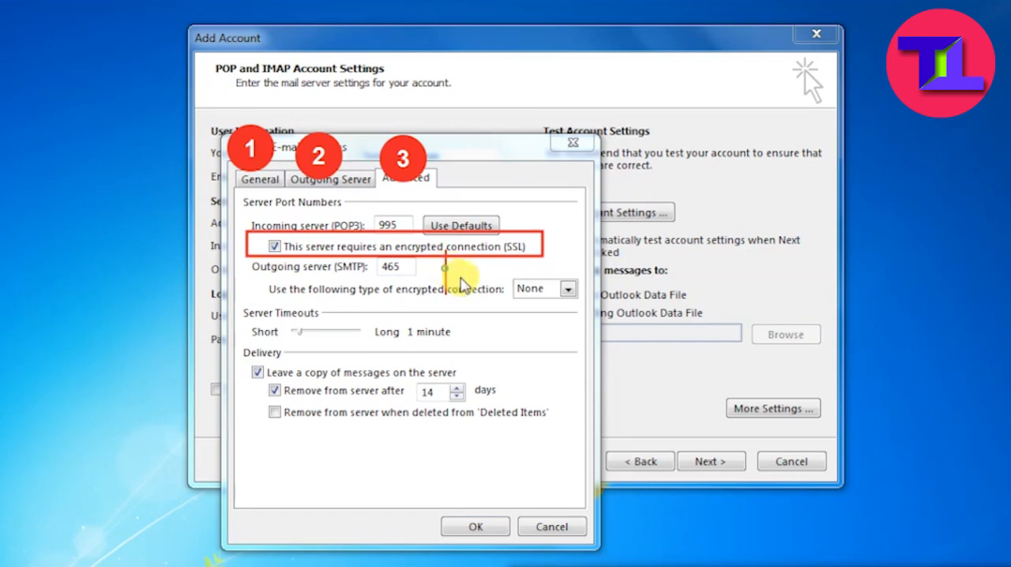
type("465")
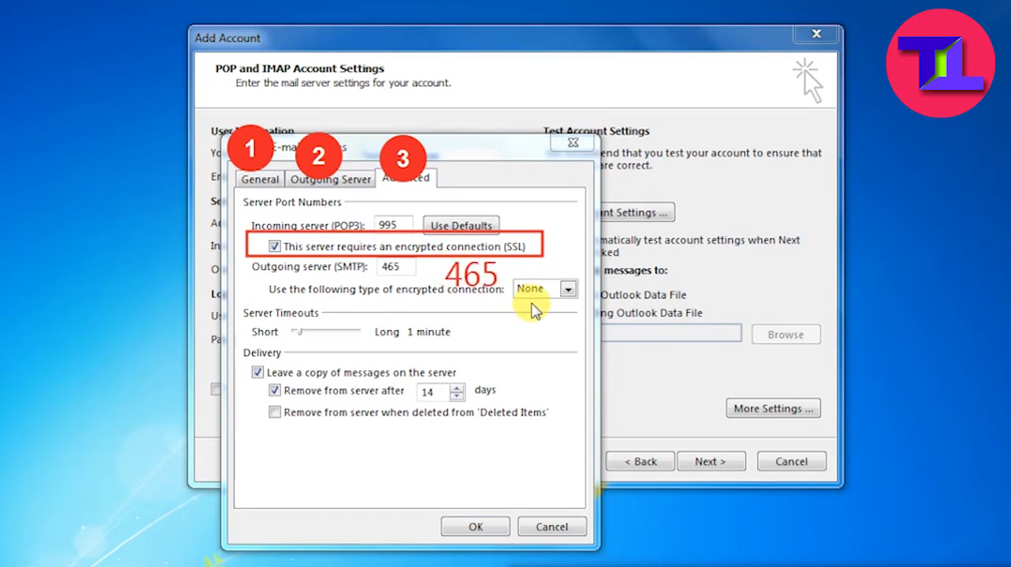
- Set the outgoing encryption type to SSL and the server timeout to 10 minutes, and save the additional settings
left_click_drag(525, 406, 531, 294)
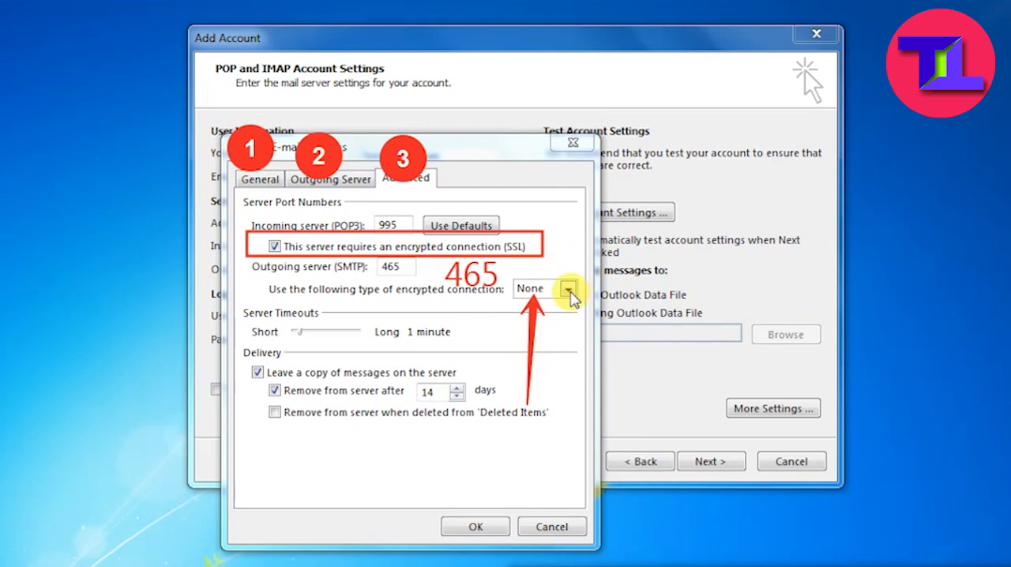
left_click(568, 289)
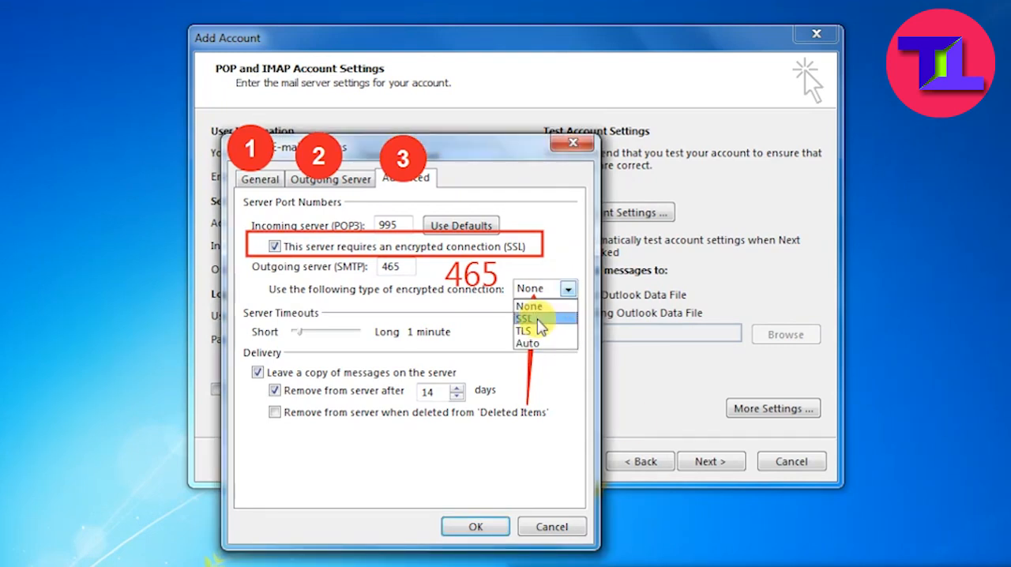
left_click(524, 318)
left_click_drag(384, 484, 302, 341)
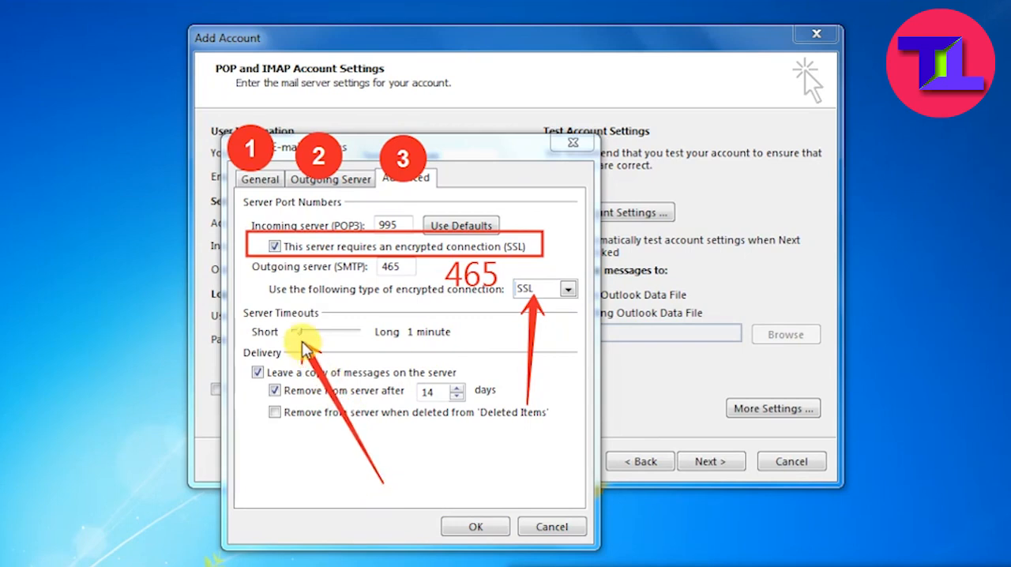
left_click_drag(300, 334, 377, 333)
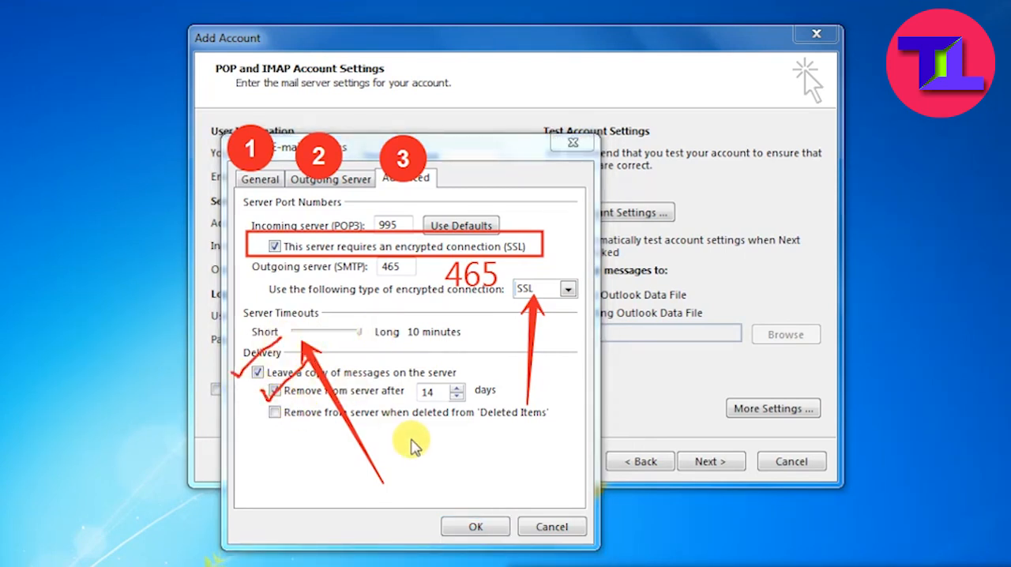
left_click(483, 529)
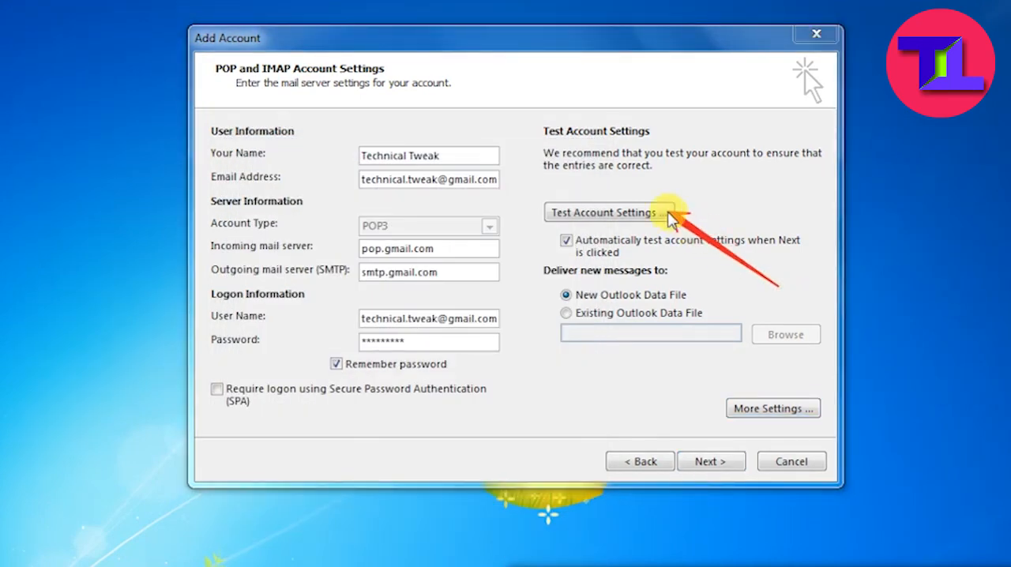
- Test the account settings, saving the password for pop.gmail.com when asked, and view the test's errors
left_click(605, 215)
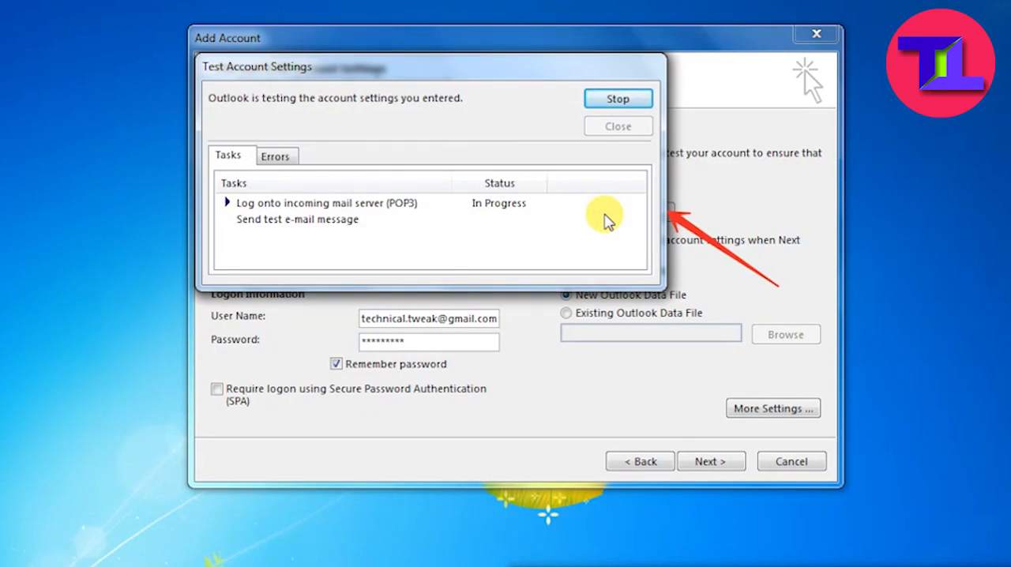
left_click(307, 219)
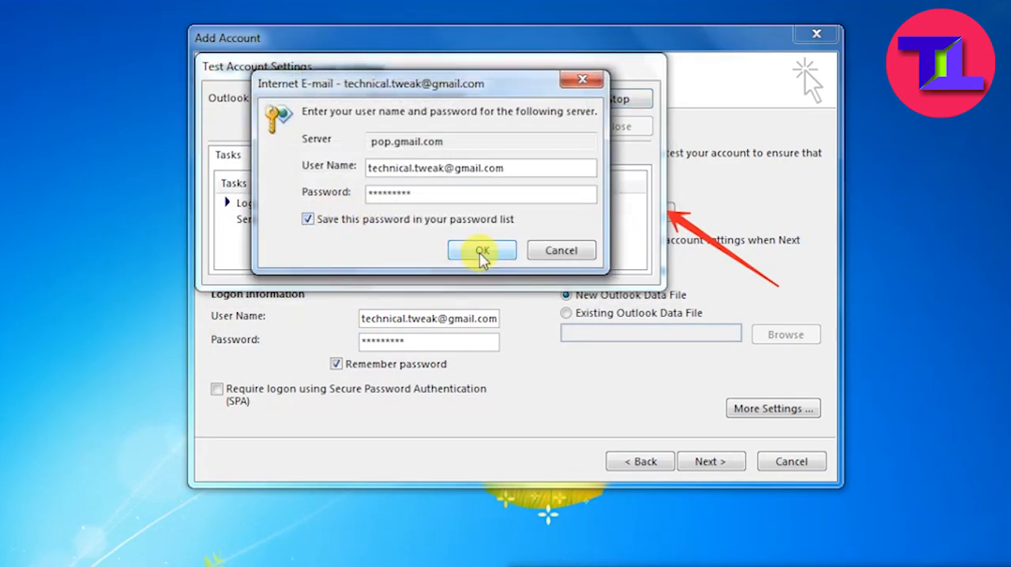
left_click(481, 250)
left_click(278, 156)
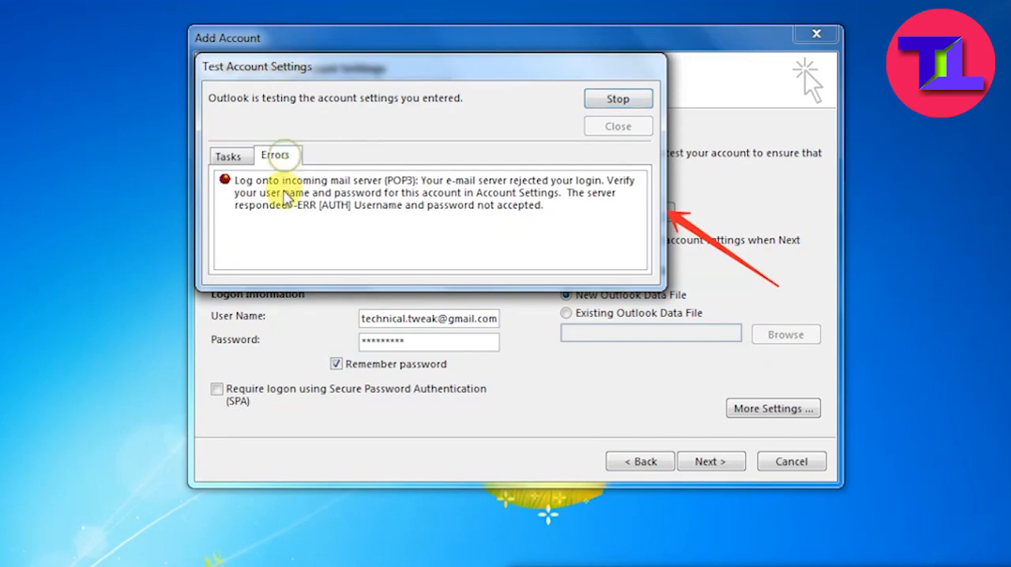
left_click(316, 219)
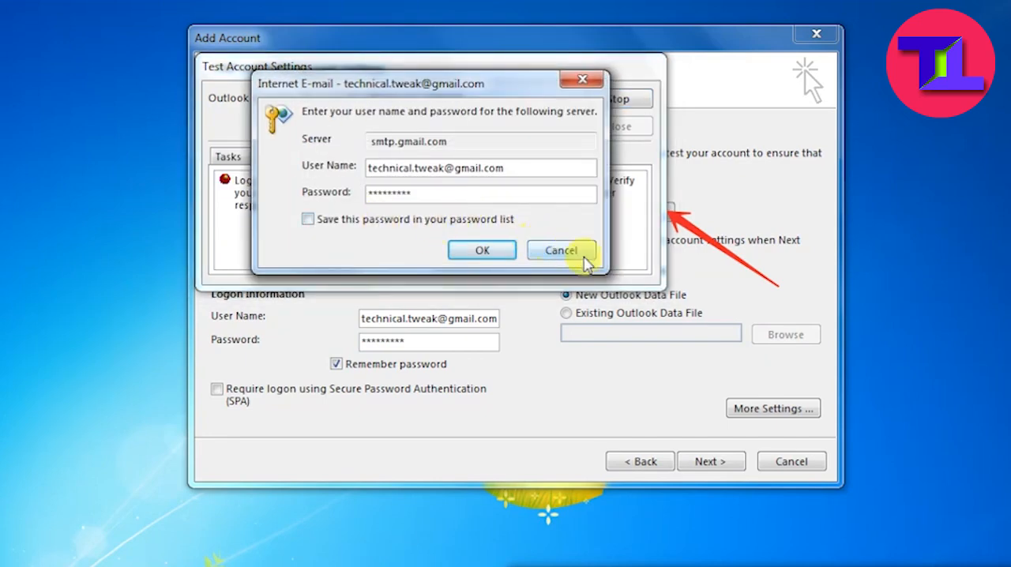
left_click(482, 250)
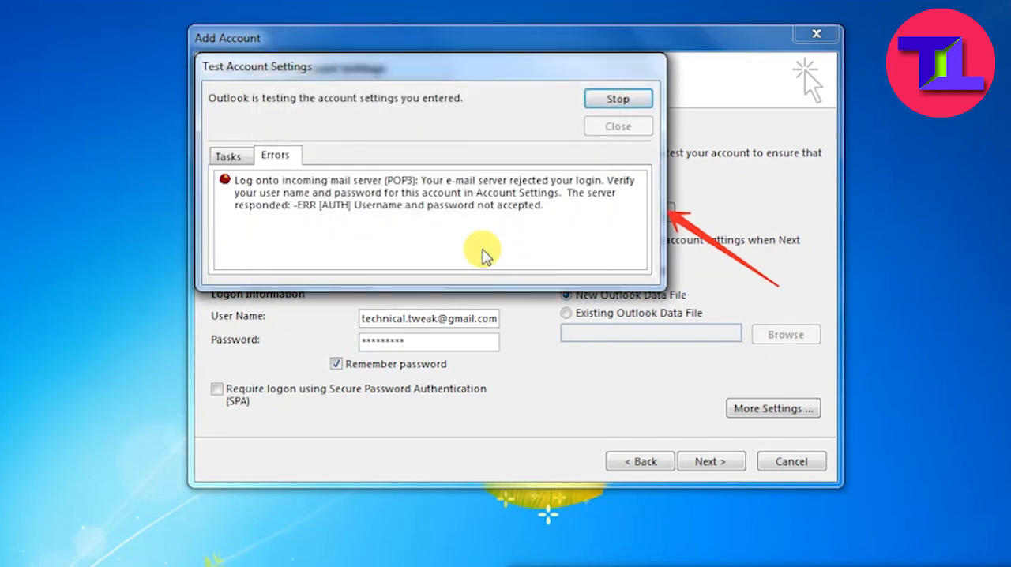
left_click(556, 251)
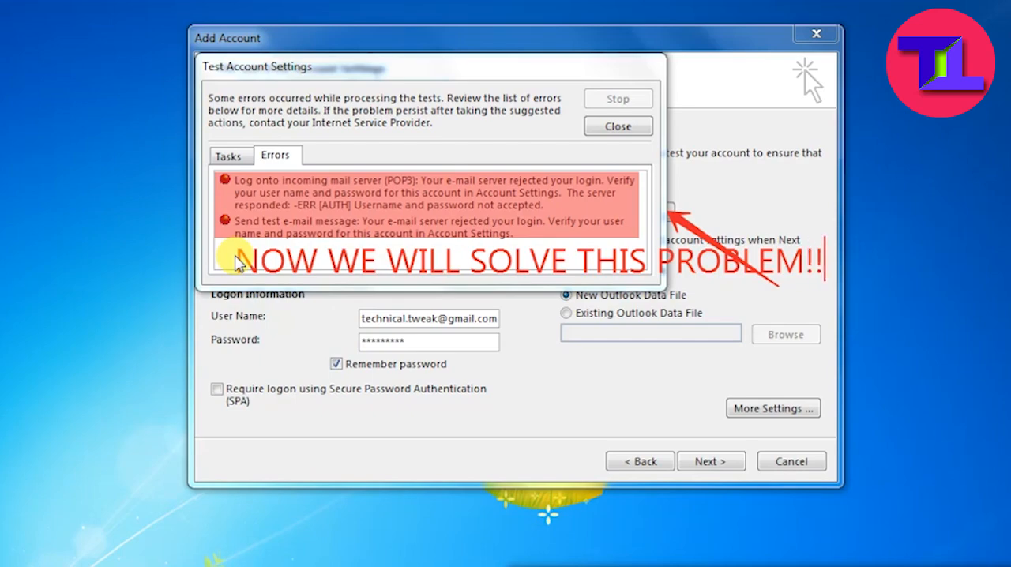
- Switch to the web browser and open gmail.com
left_click(236, 23)
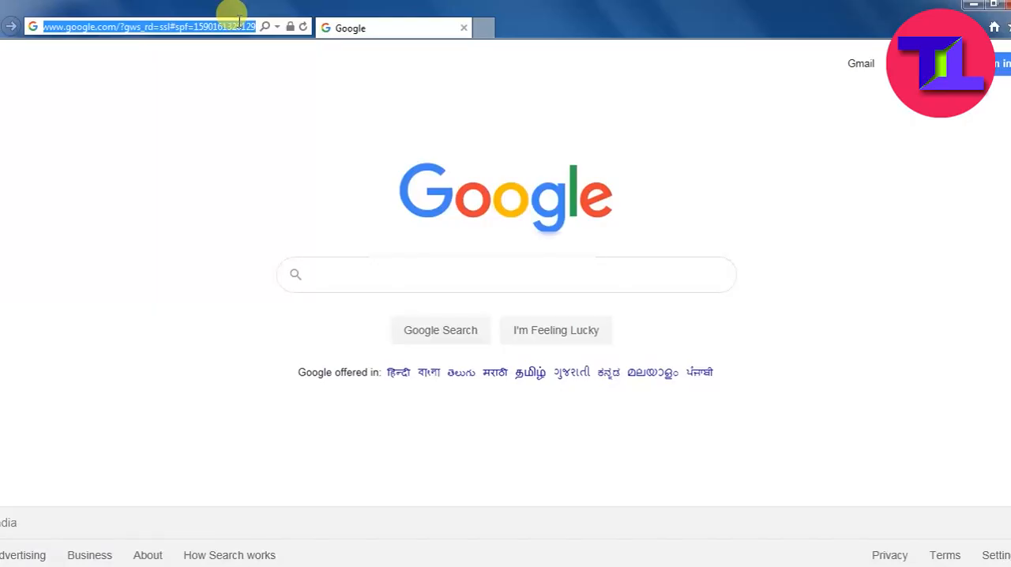
type("gmail.com/")
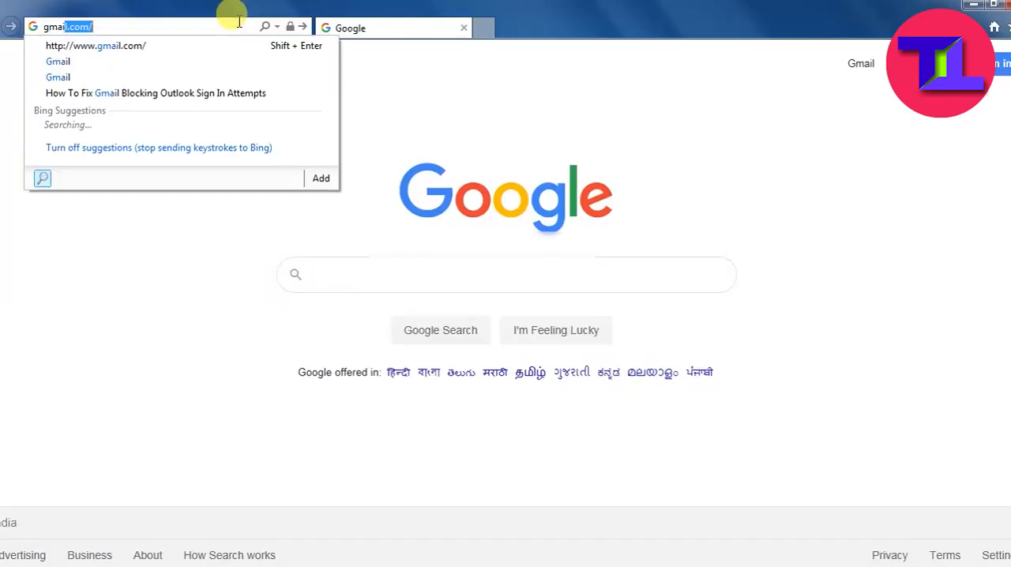
key("Return")
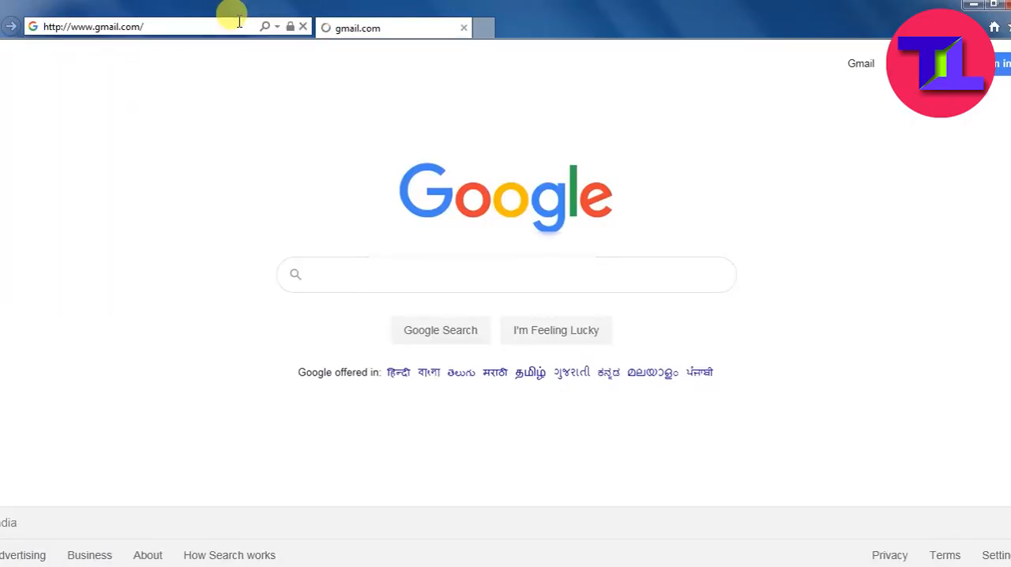
- Sign in to Gmail with the account's email address and password to reach the inbox
left_click(446, 211)
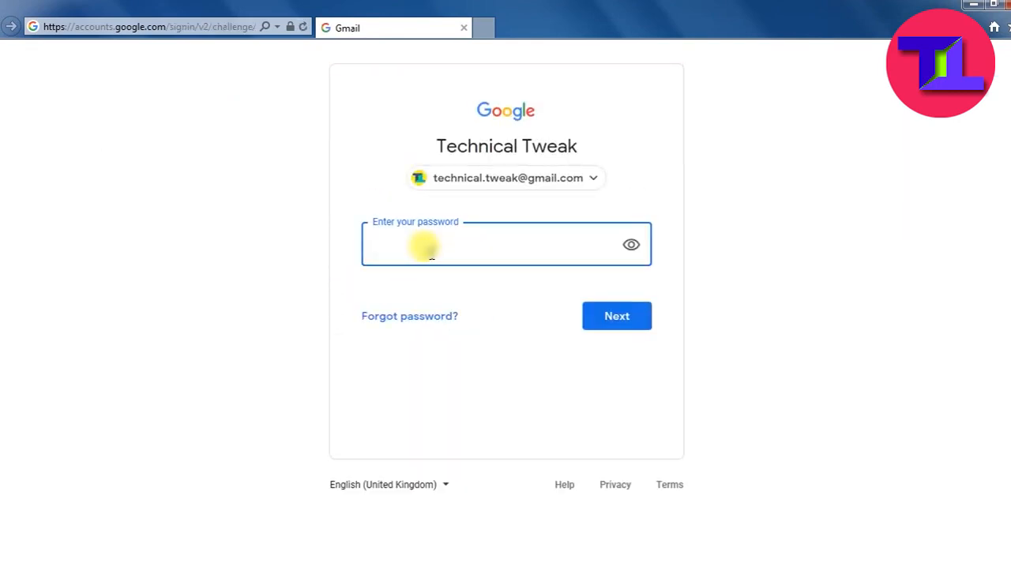
type("•••••••••••")
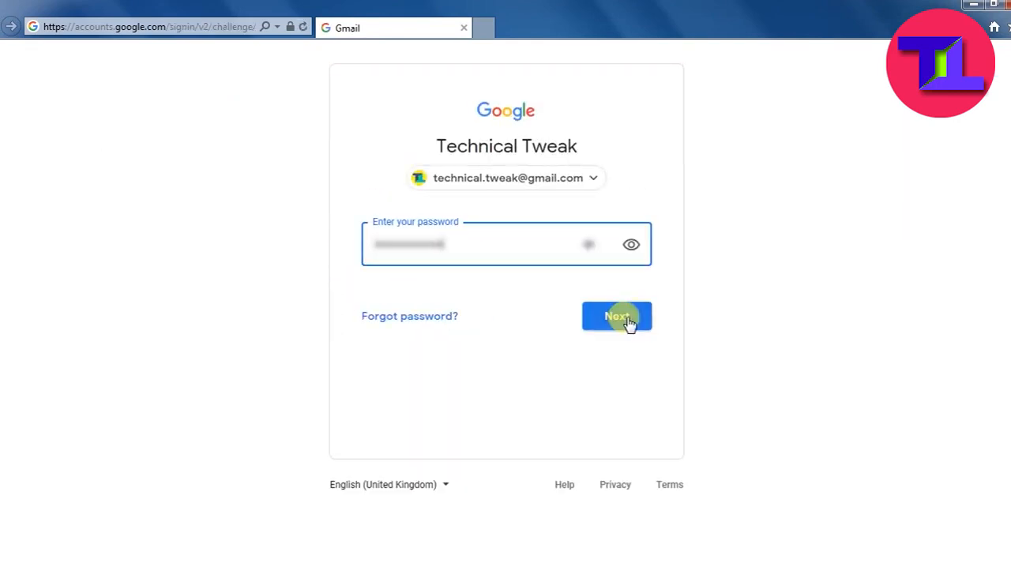
left_click(626, 319)
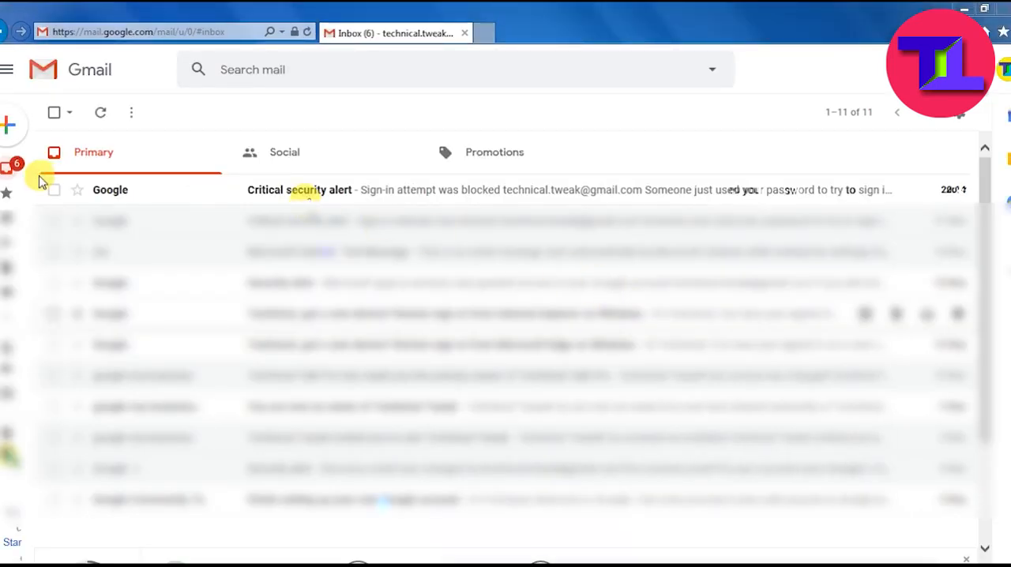
left_click_drag(342, 203, 906, 199)
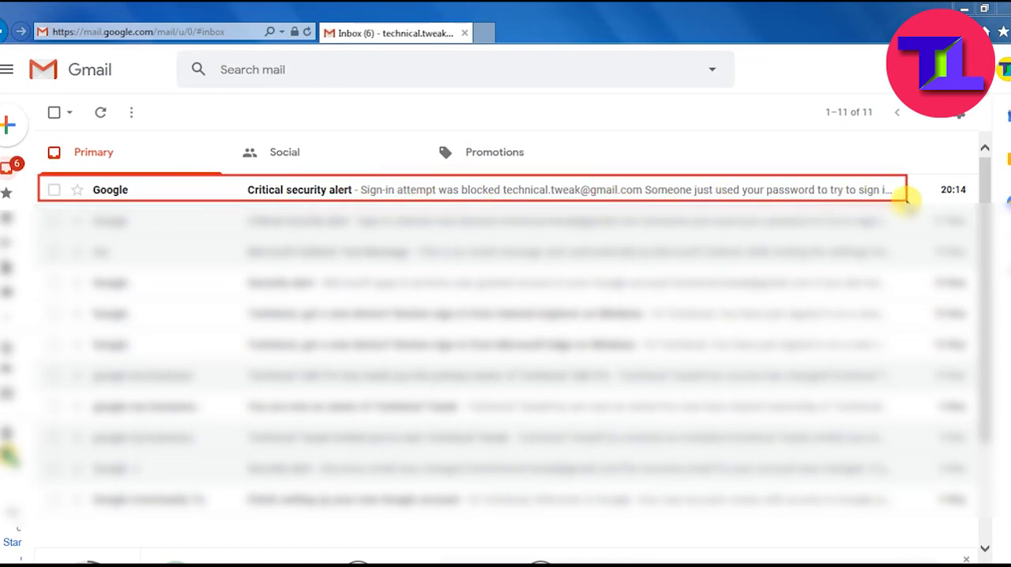
- Open Google's Critical security alert email, check the blocked activity and confirm that the sign-in attempt was yours
left_click(289, 190)
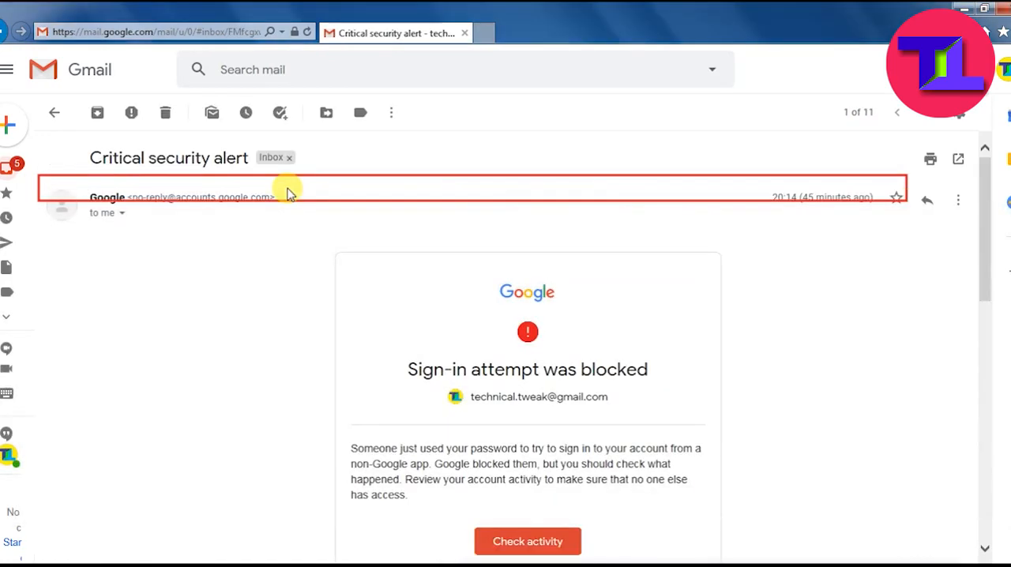
scroll(648, 403, "down", 1)
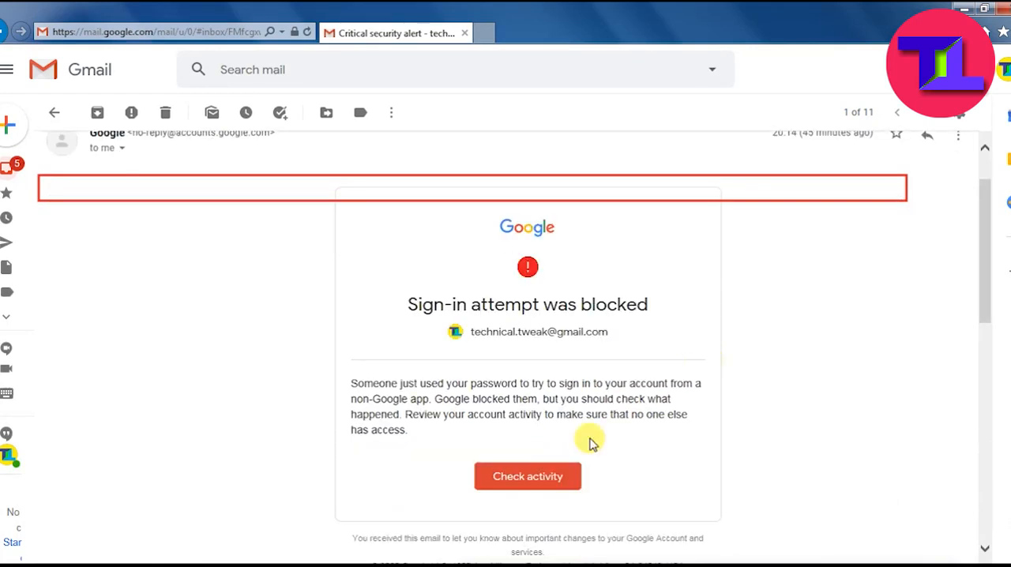
left_click(515, 483)
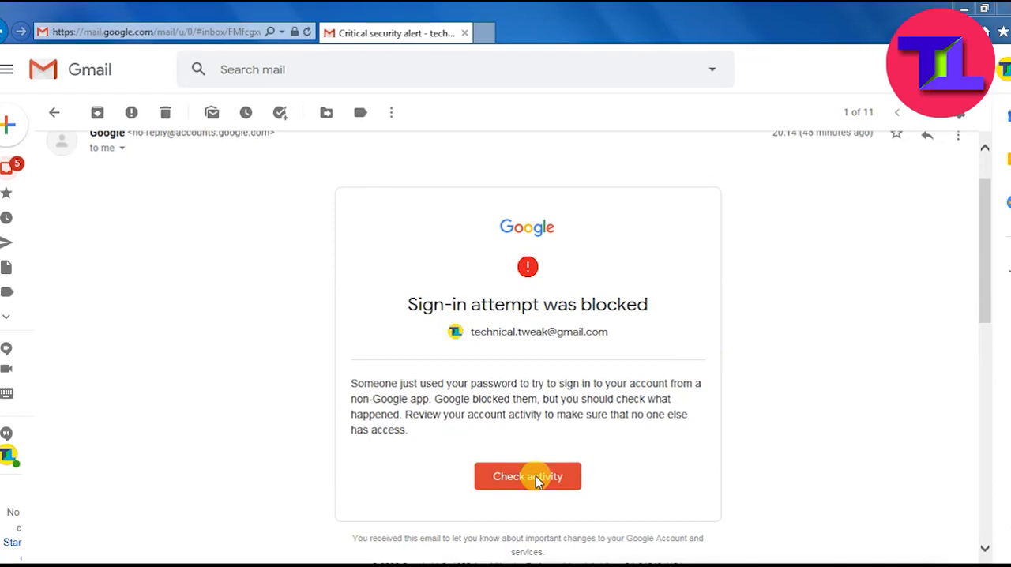
left_click(531, 477)
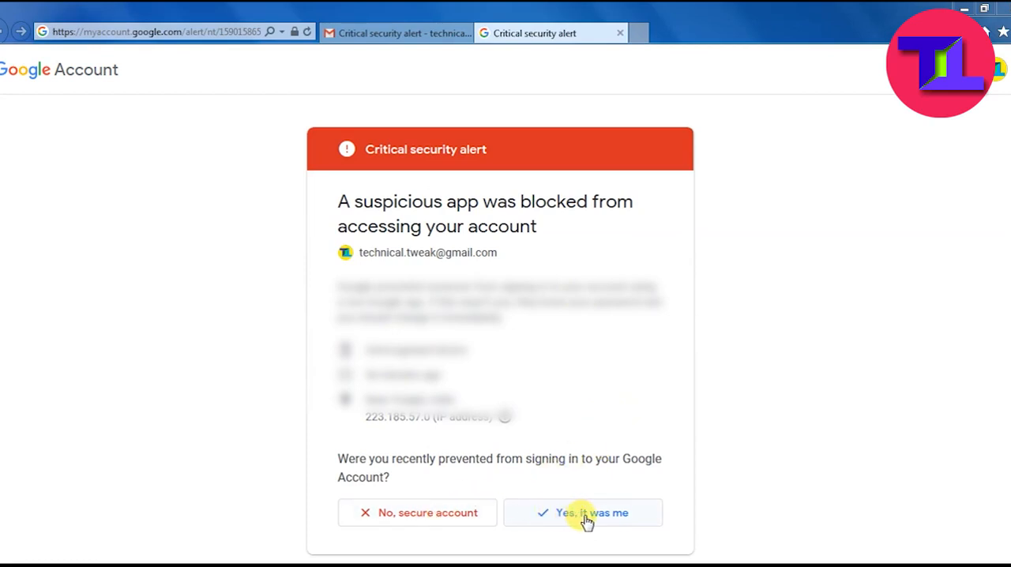
left_click_drag(497, 484, 672, 533)
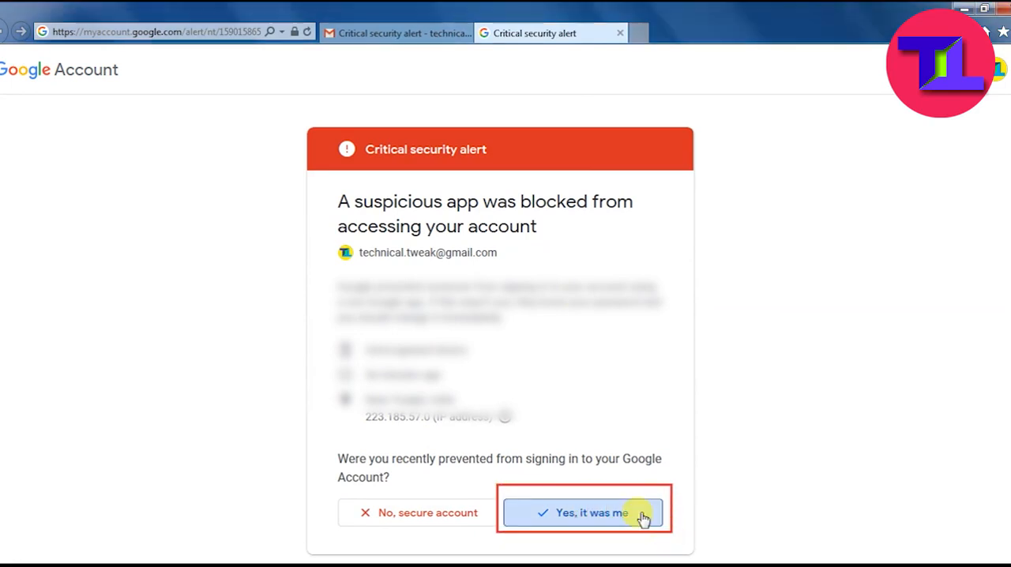
left_click(644, 515)
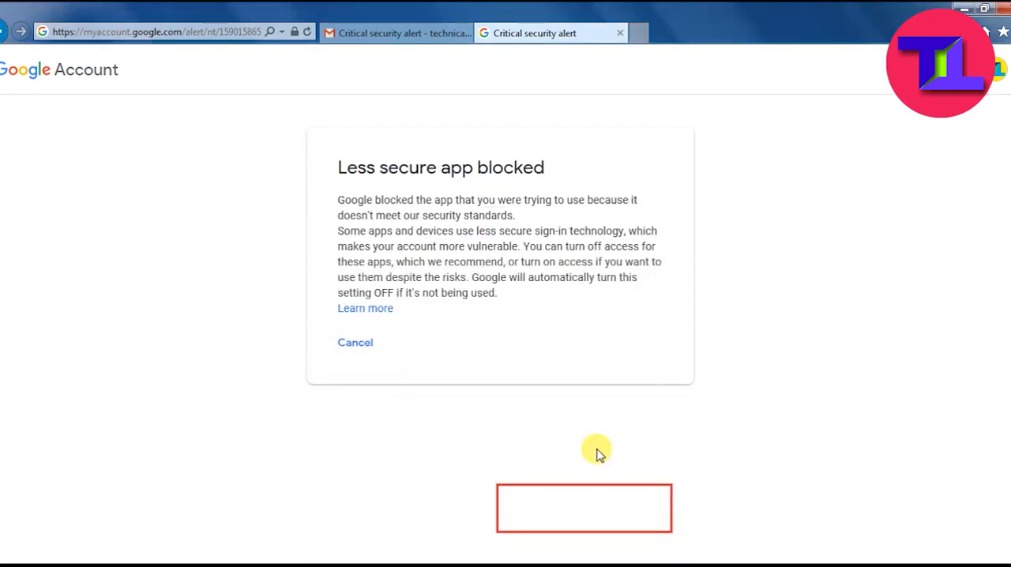
left_click_drag(340, 168, 524, 166)
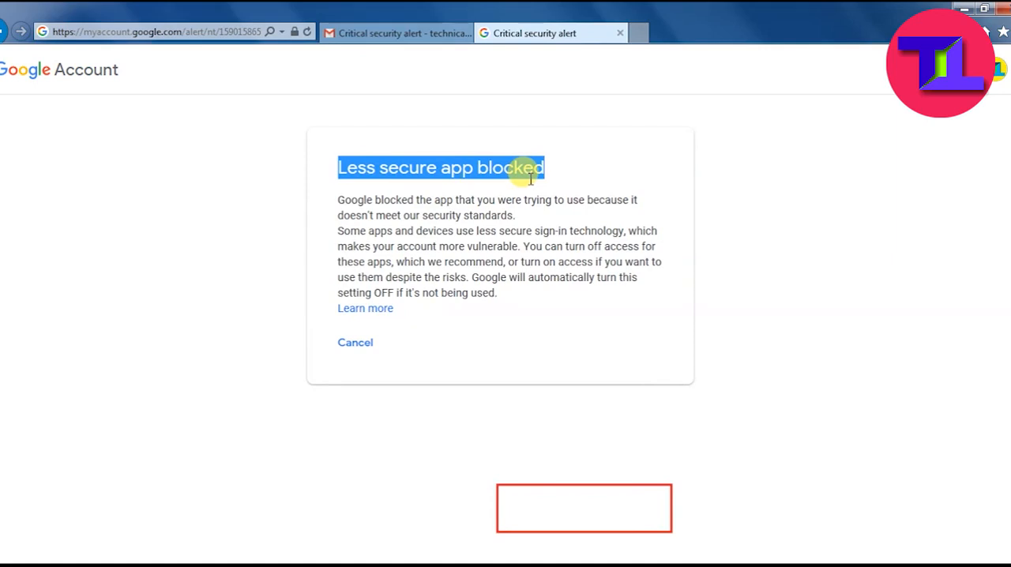
left_click(324, 153)
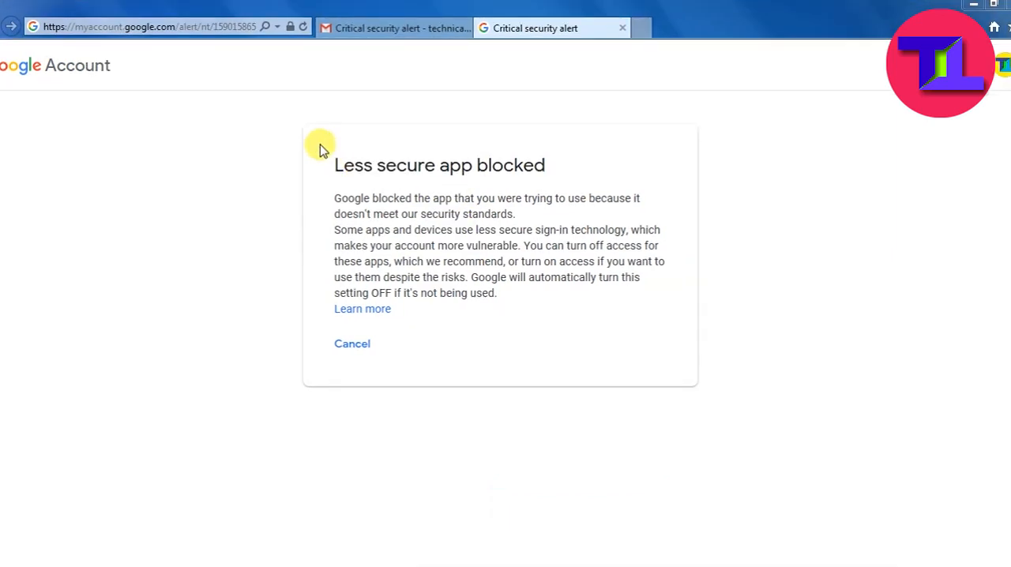
mouse_move(320, 150)
left_mouse_down()
mouse_move(440, 192)
mouse_move(564, 192)
left_mouse_up()
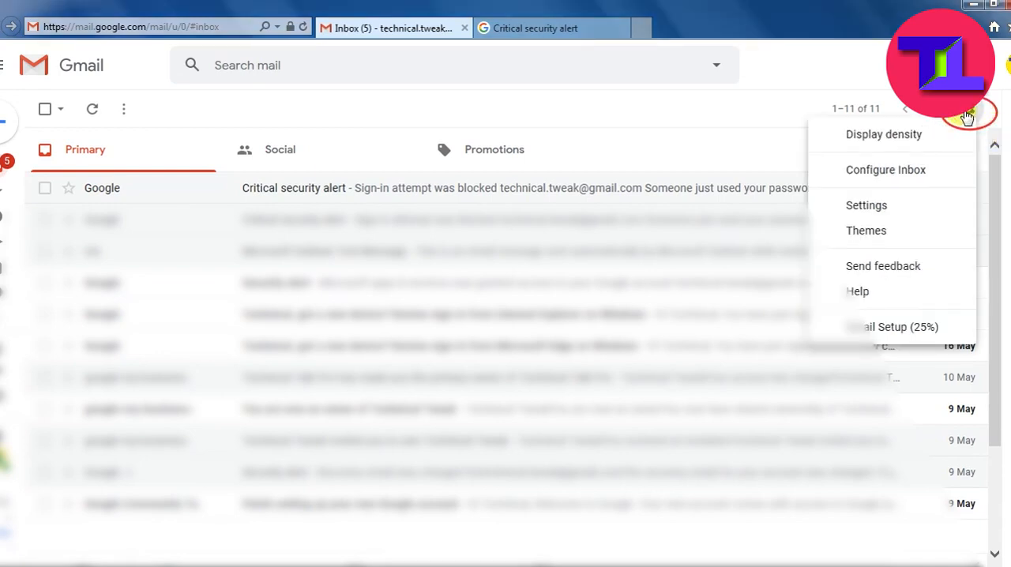
- Enable POP for all mail in Gmail's Forwarding and POP/IMAP settings and save the changes
left_click(848, 207)
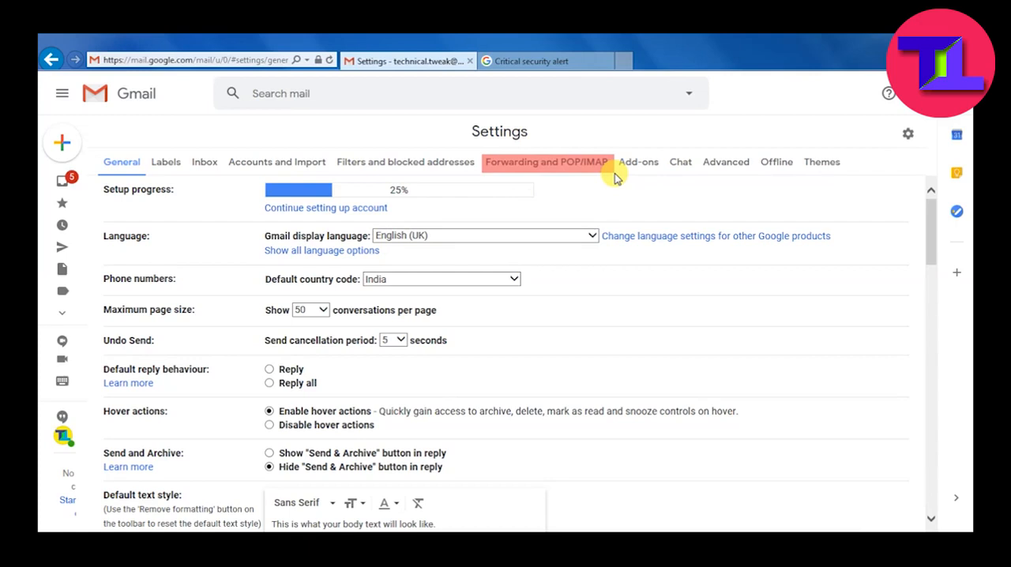
left_click(567, 166)
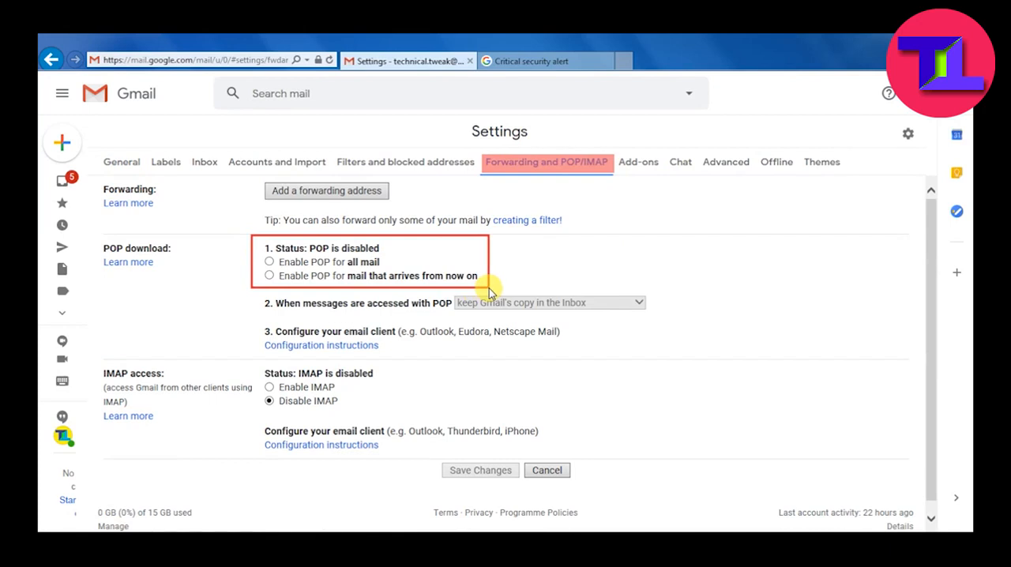
left_click(270, 262)
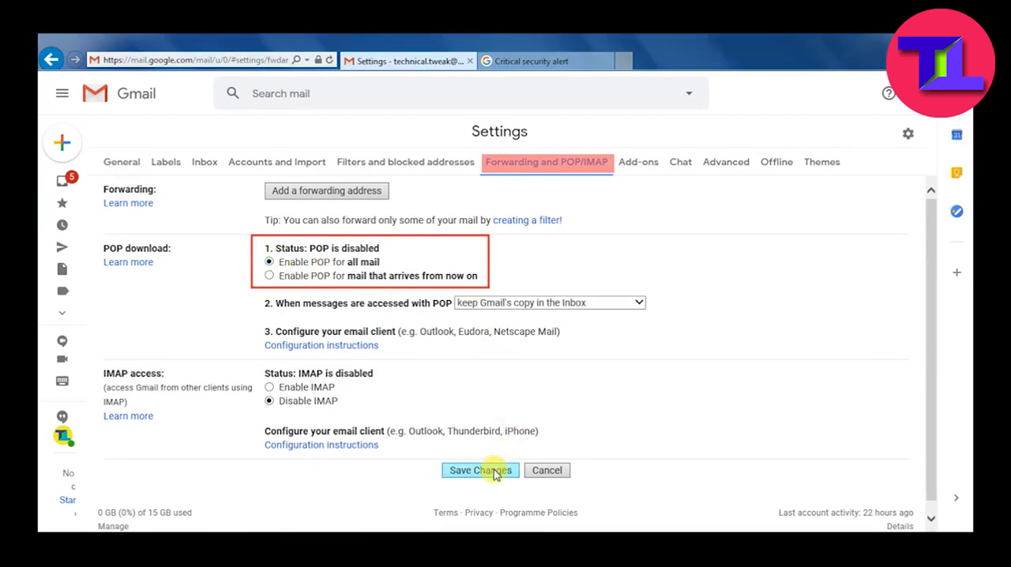
mouse_move(688, 357)
left_mouse_down()
mouse_move(487, 459)
mouse_move(496, 468)
left_mouse_up()
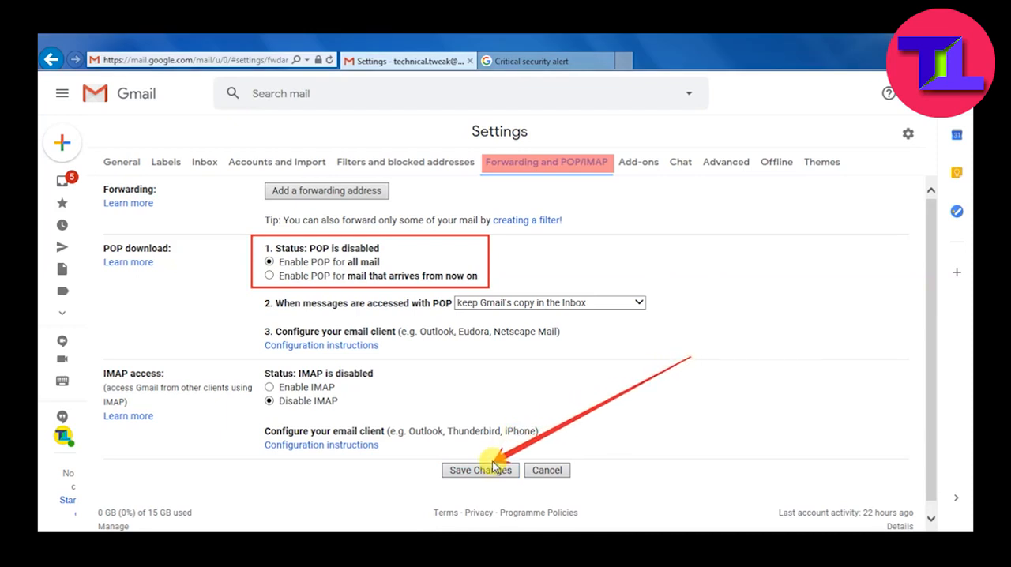
left_click(480, 470)
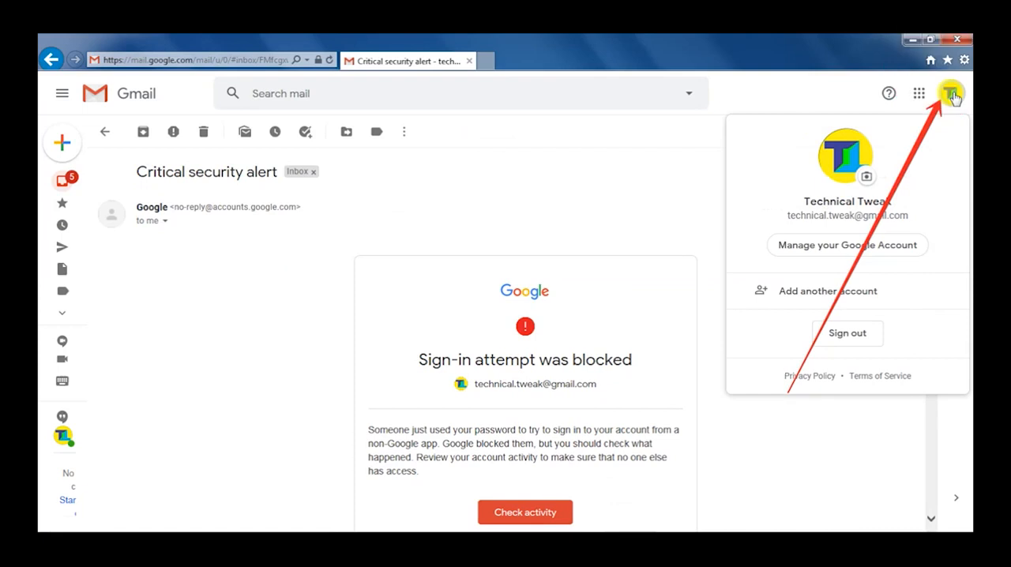
- Go to the Google Account management page and open its Security settings
left_click_drag(756, 227, 940, 262)
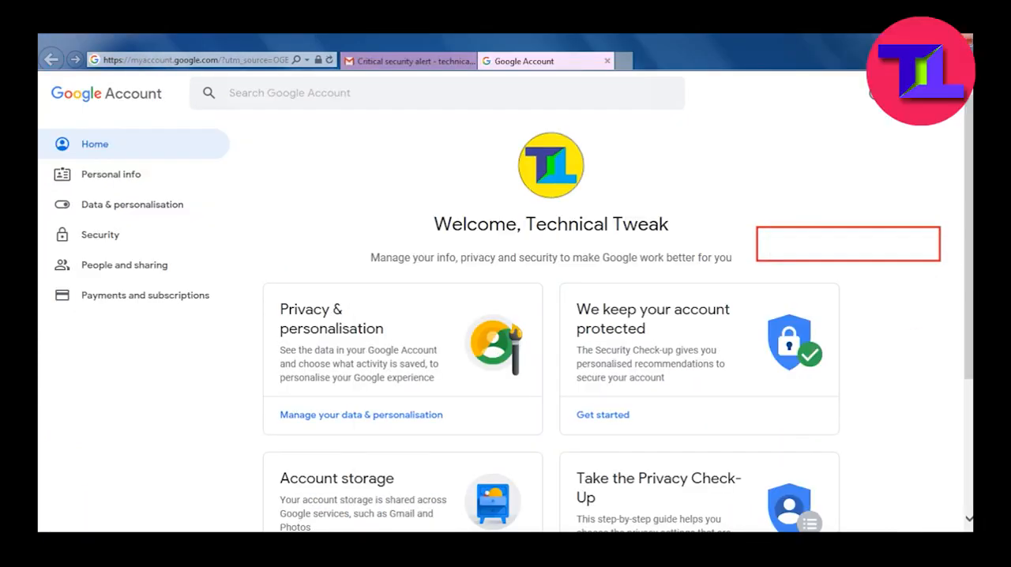
mouse_move(566, 458)
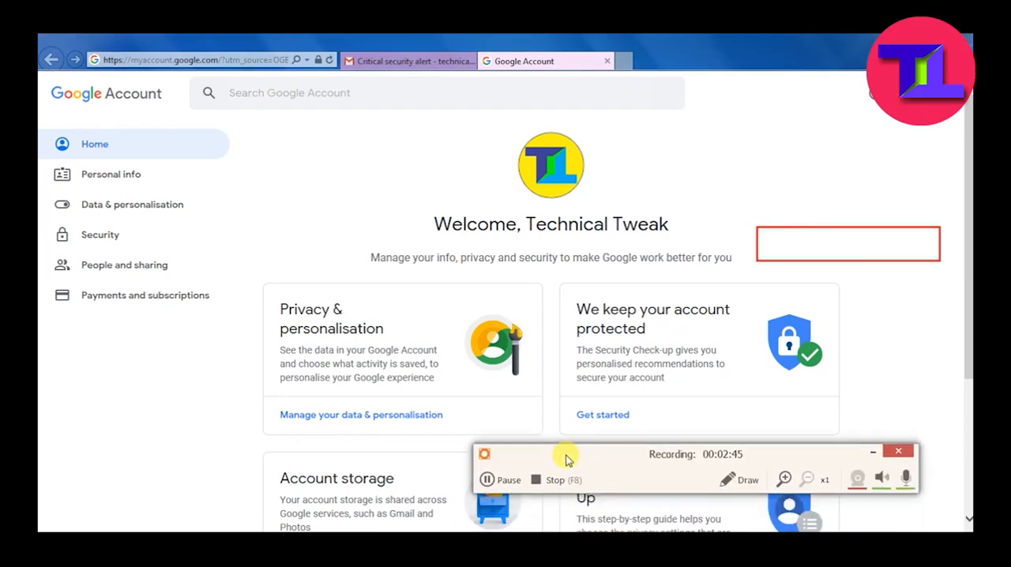
left_click(738, 479)
left_click(847, 508)
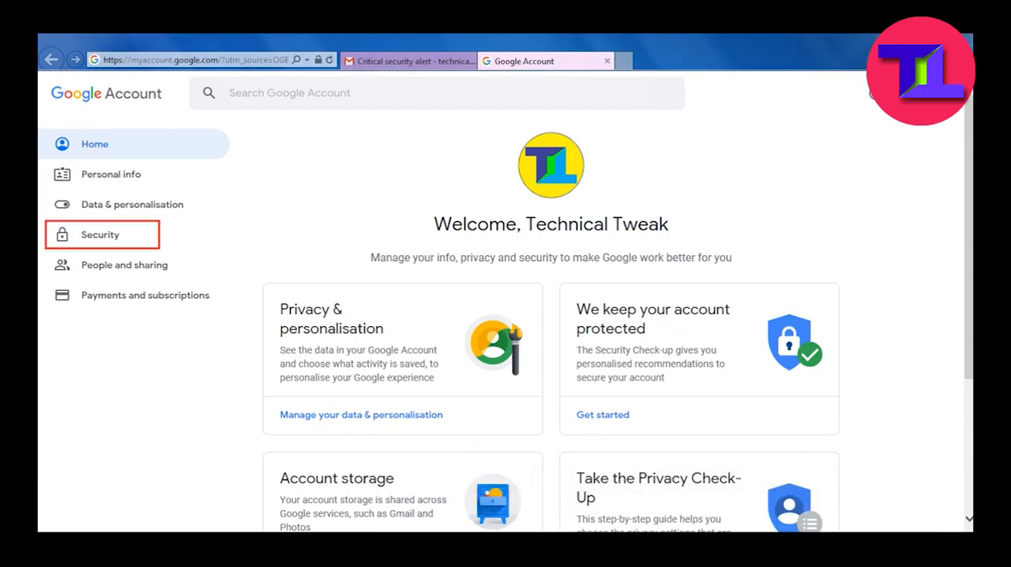
left_click(100, 234)
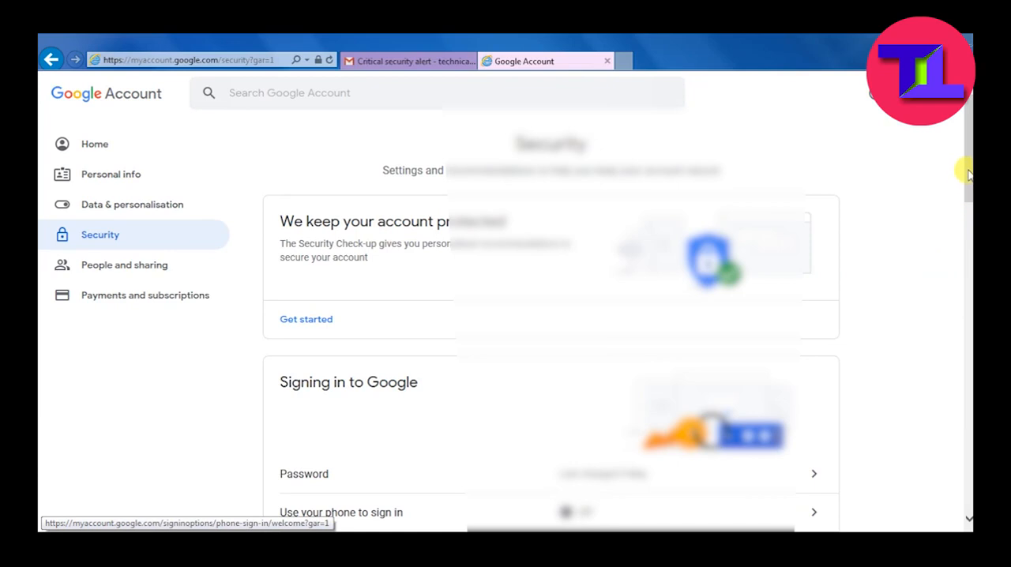
- Find Less secure app access in the account's security settings and turn on Allow less secure apps
scroll(964, 150, "down", 2)
scroll(965, 143, "down", 2)
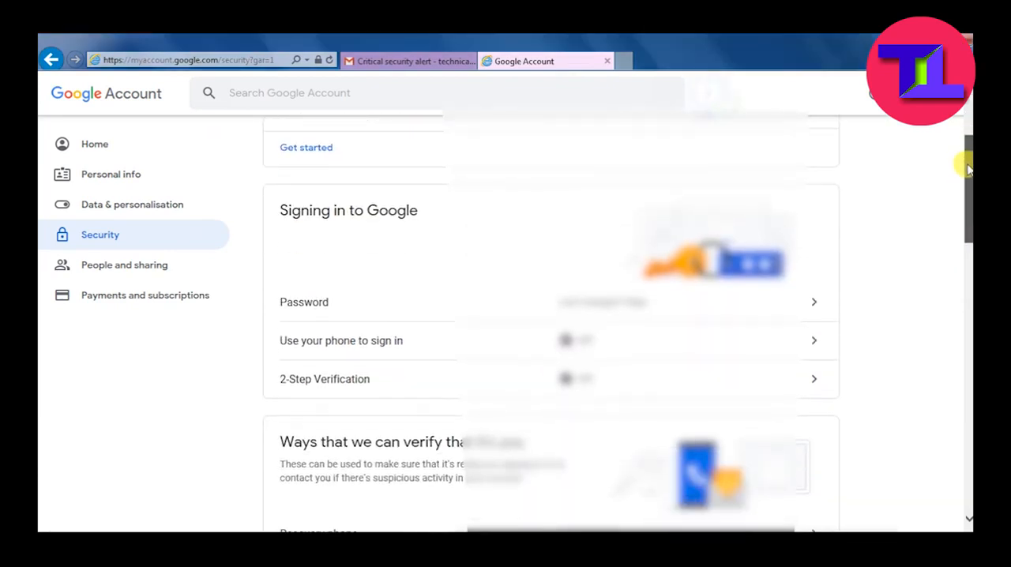
left_click_drag(967, 177, 954, 415)
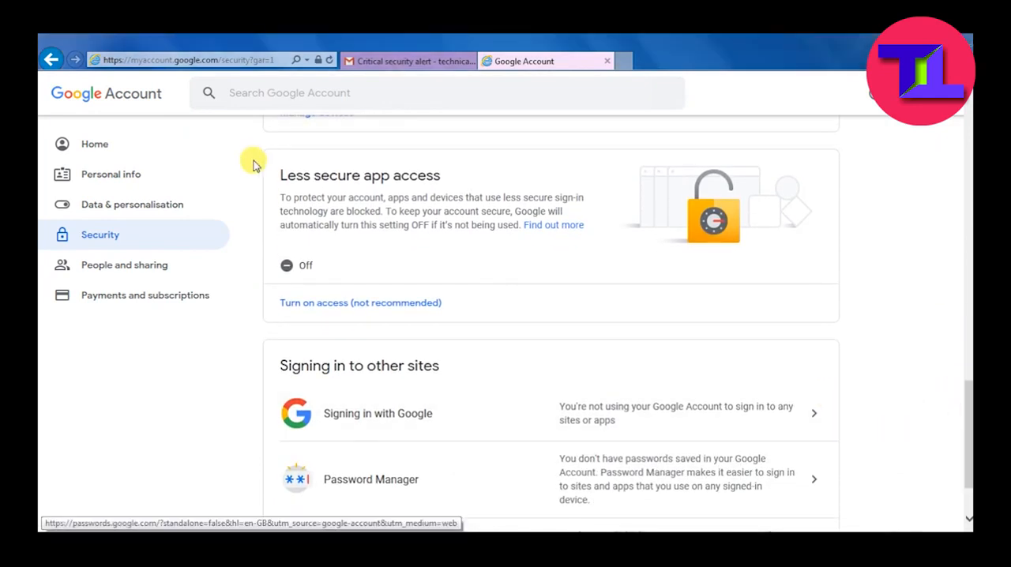
mouse_move(259, 154)
left_mouse_down()
mouse_move(420, 274)
mouse_move(830, 294)
left_mouse_up()
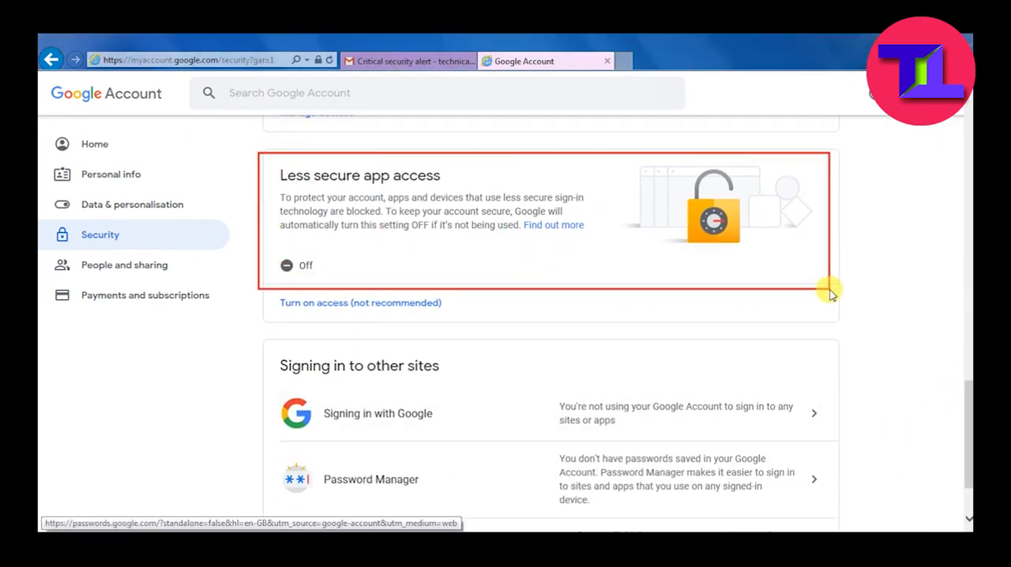
mouse_move(242, 237)
left_mouse_down()
mouse_move(349, 298)
mouse_move(374, 292)
left_mouse_up()
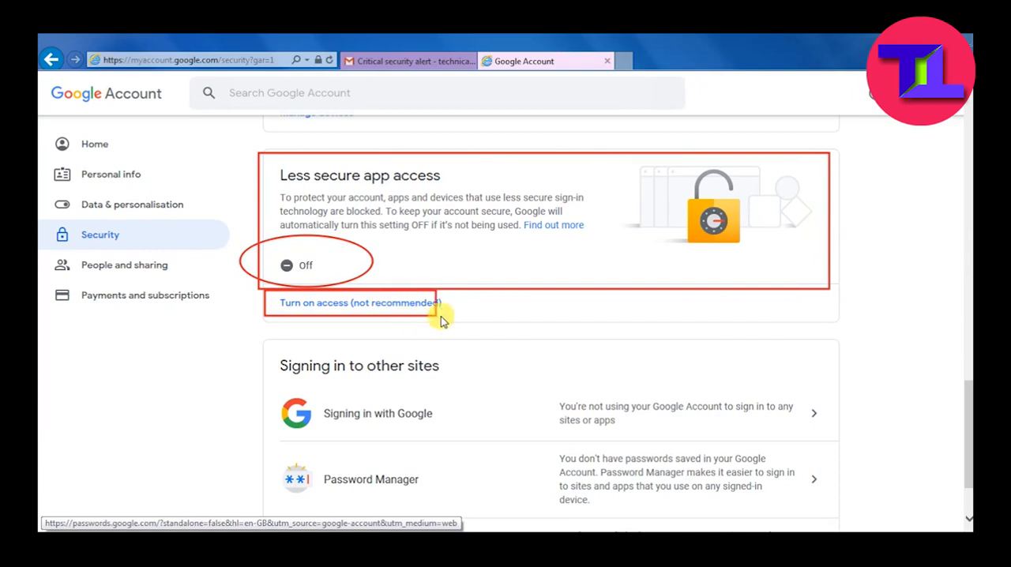
left_click(377, 307)
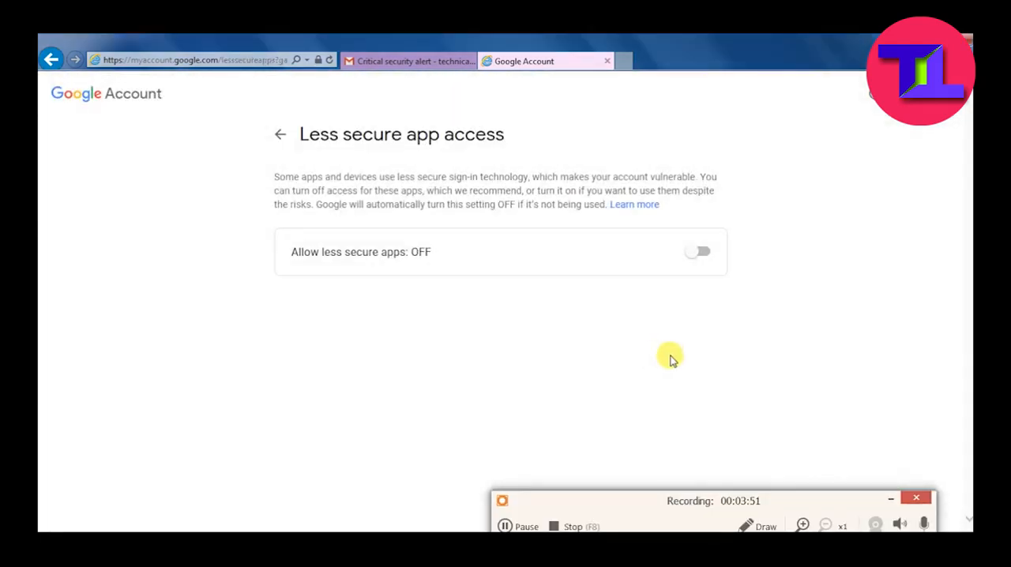
left_click_drag(627, 229, 744, 276)
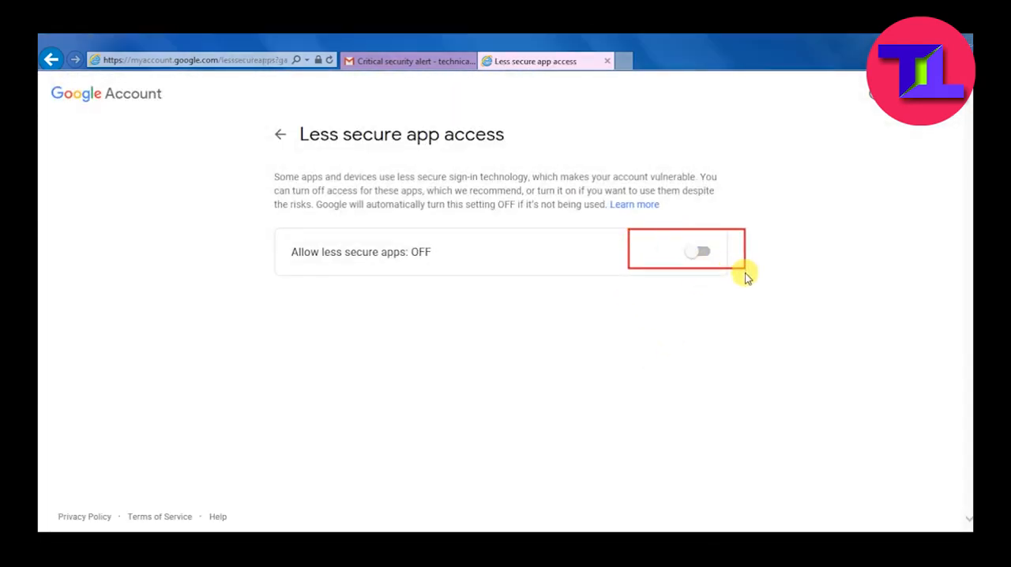
left_click(700, 253)
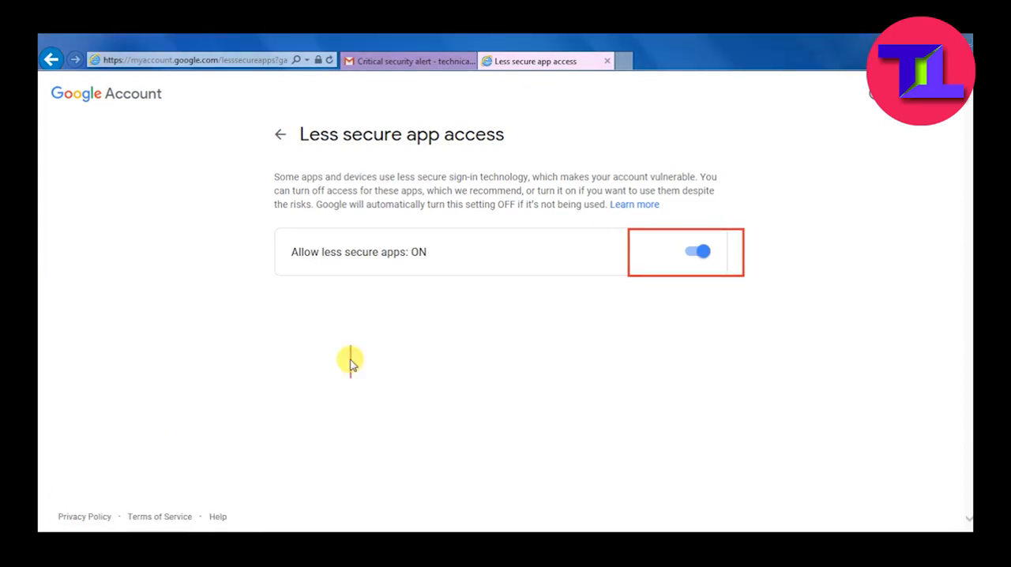
type("Now logout fr")
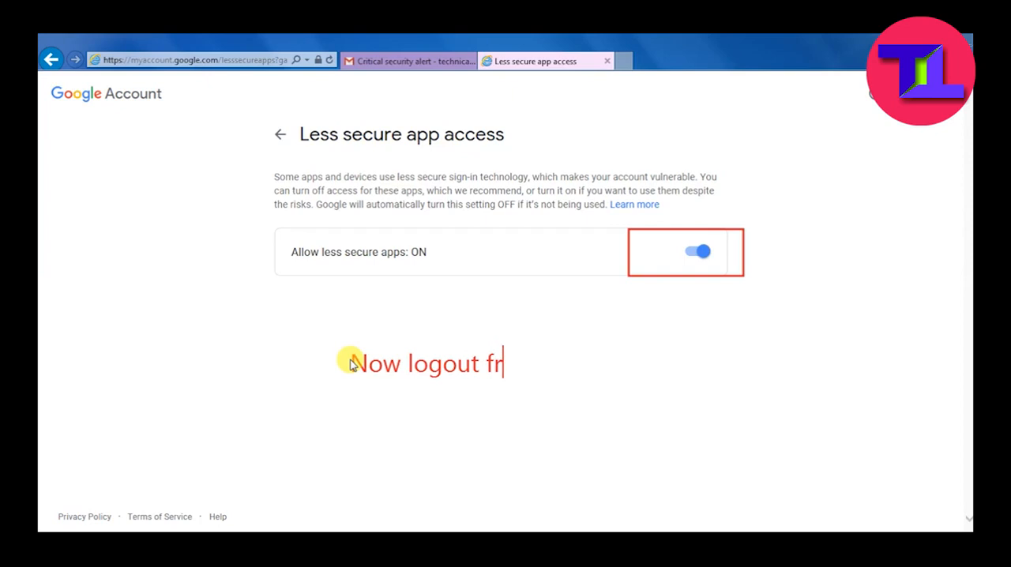
type("om here")
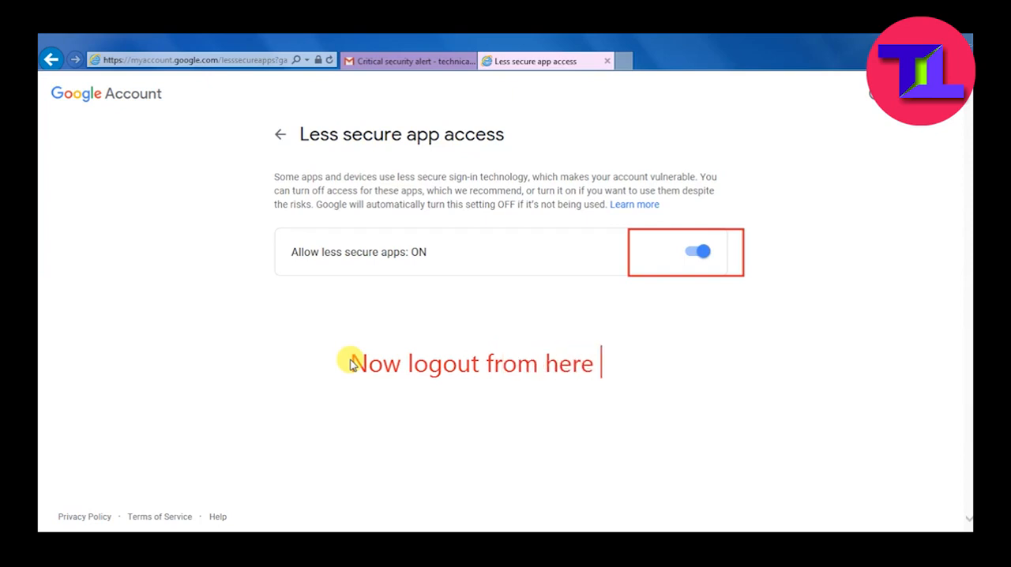
type(" and check outlook now...")
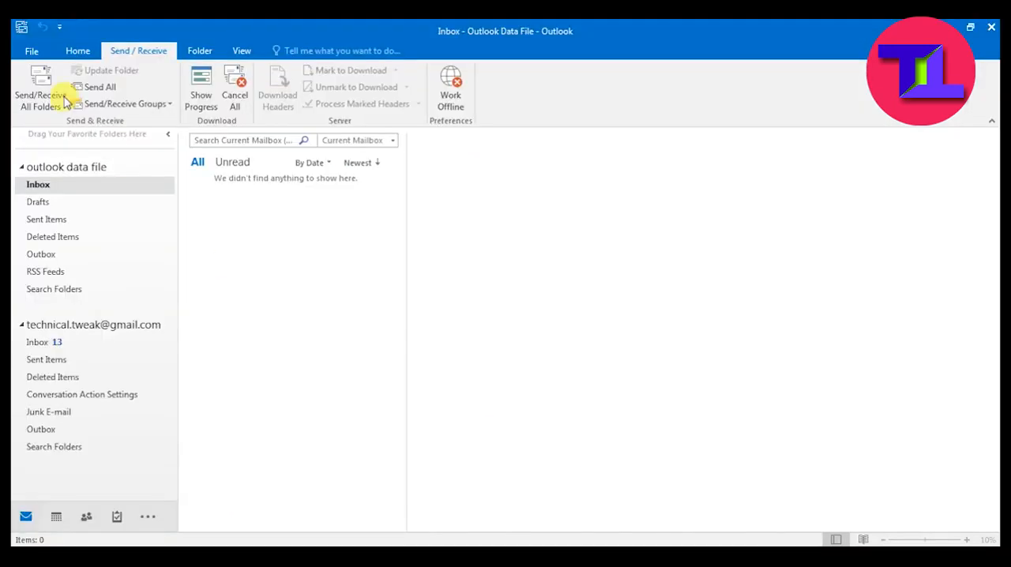
- Collapse the outlook data file group, open the Gmail account's inbox and send and receive all folders
left_click(22, 167)
left_click(34, 220)
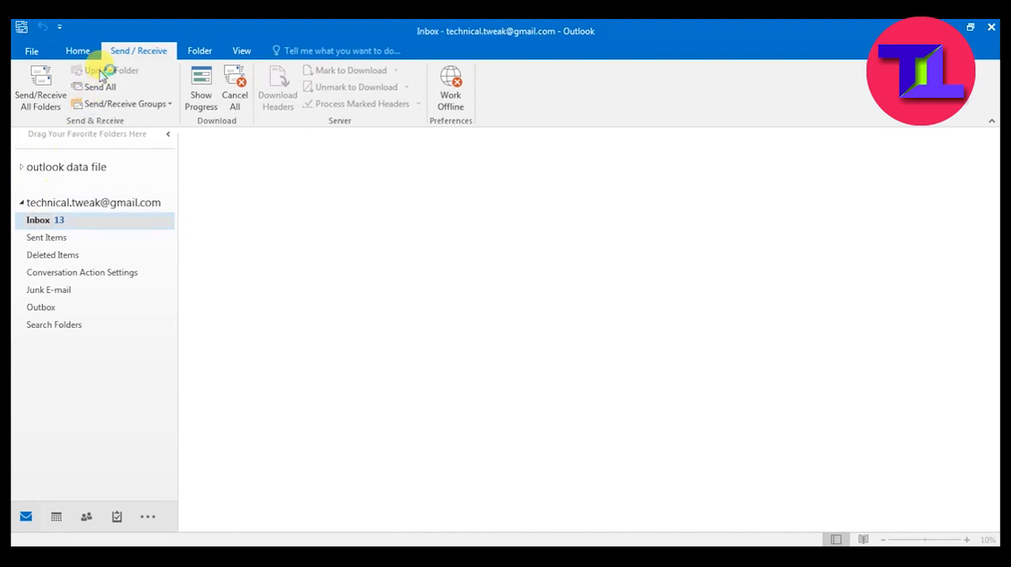
left_click(41, 98)
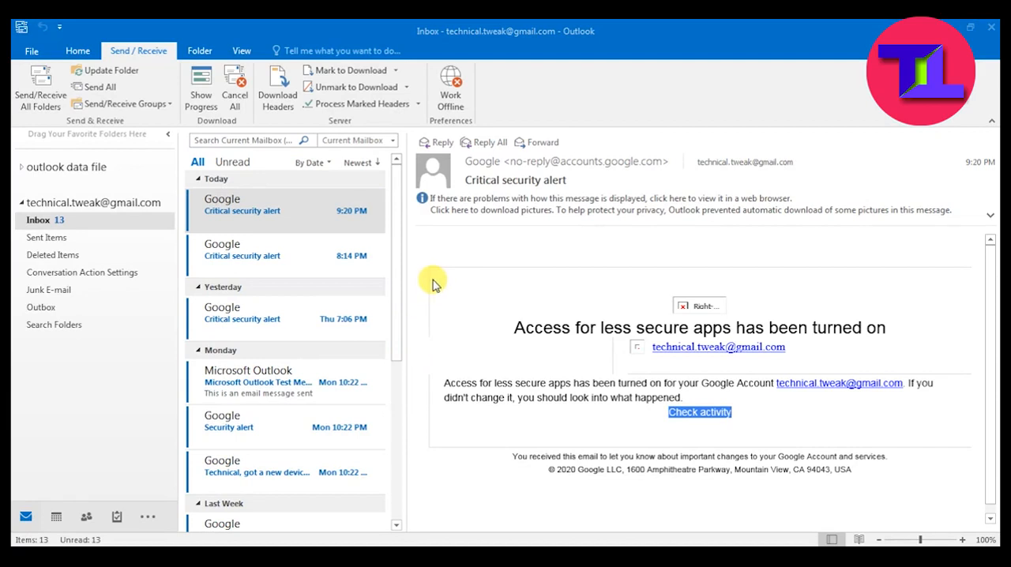
type("ts working n")
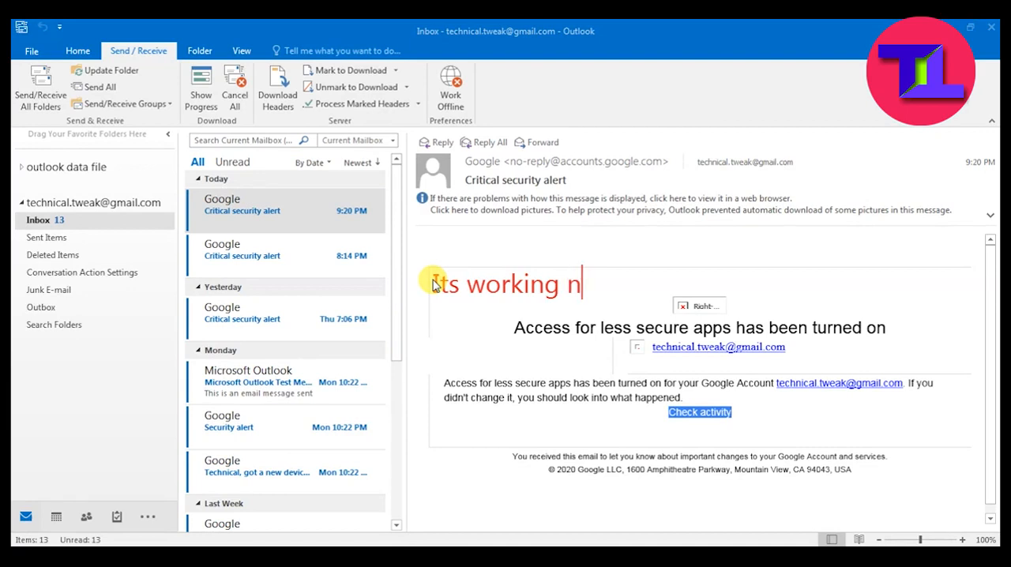
type("ow..... ............")
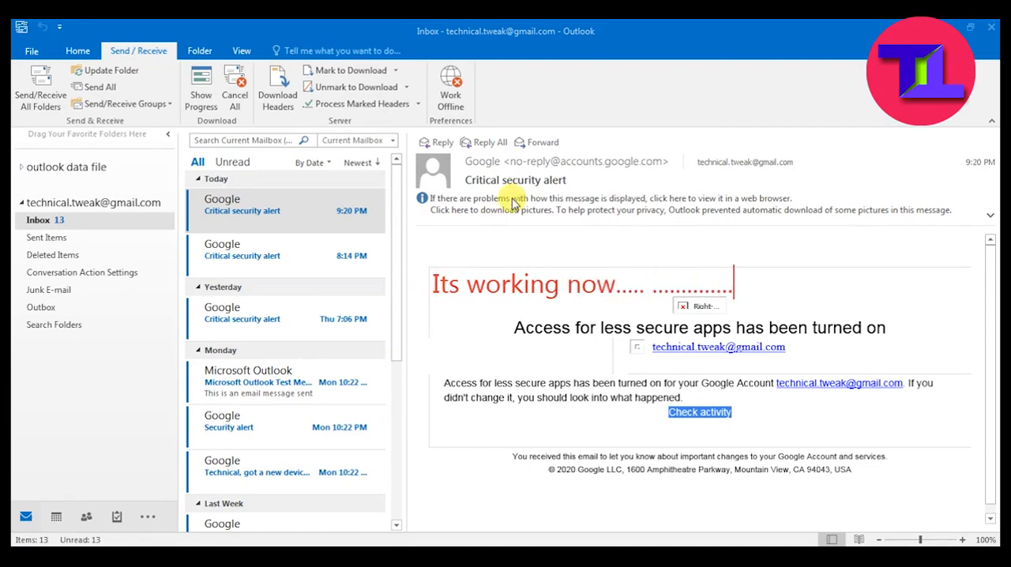